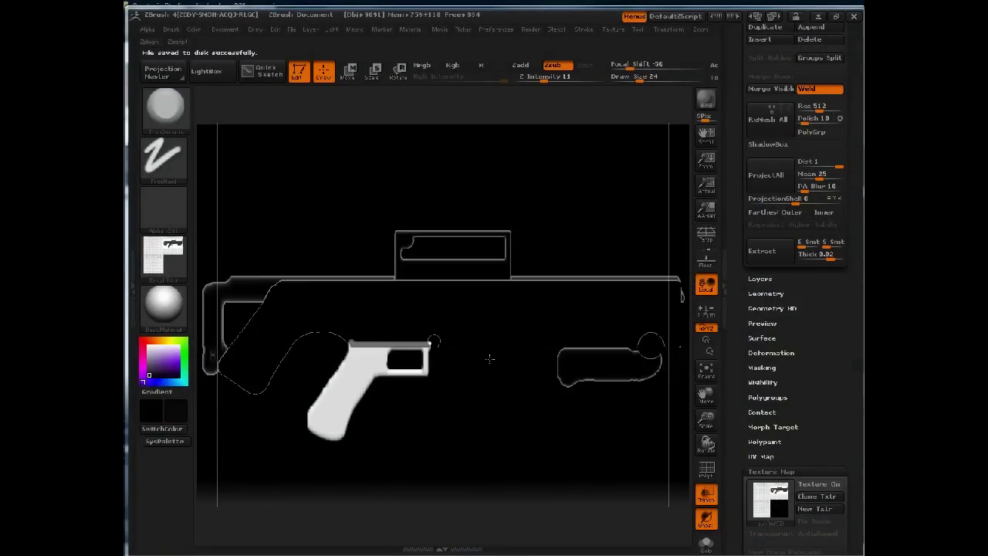
Turn off transparency and examine the assembled gun model from several angles
alt+drag(471, 403, 484, 353)
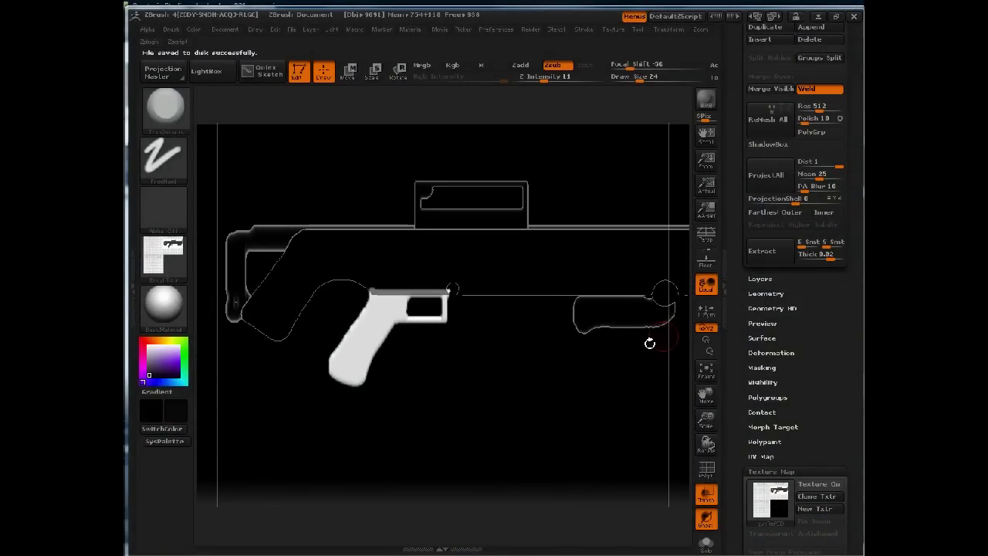
mouse_move(635, 324)
alt+mouse_down()
mouse_move(598, 245)
mouse_move(607, 221)
mouse_move(597, 230)
mouse_move(635, 396)
alt+mouse_up()
click(706, 494)
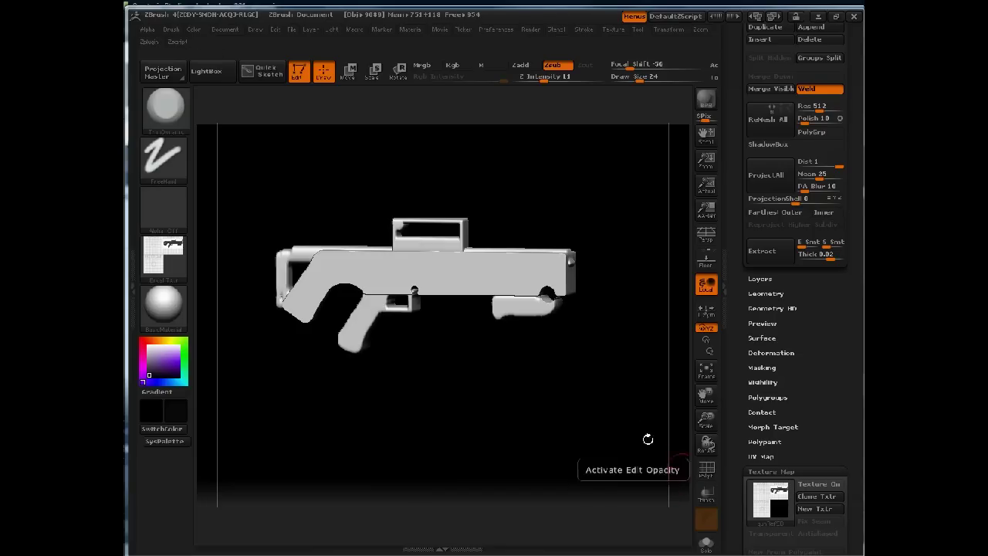
drag(567, 400, 421, 297)
alt+drag(483, 368, 597, 409)
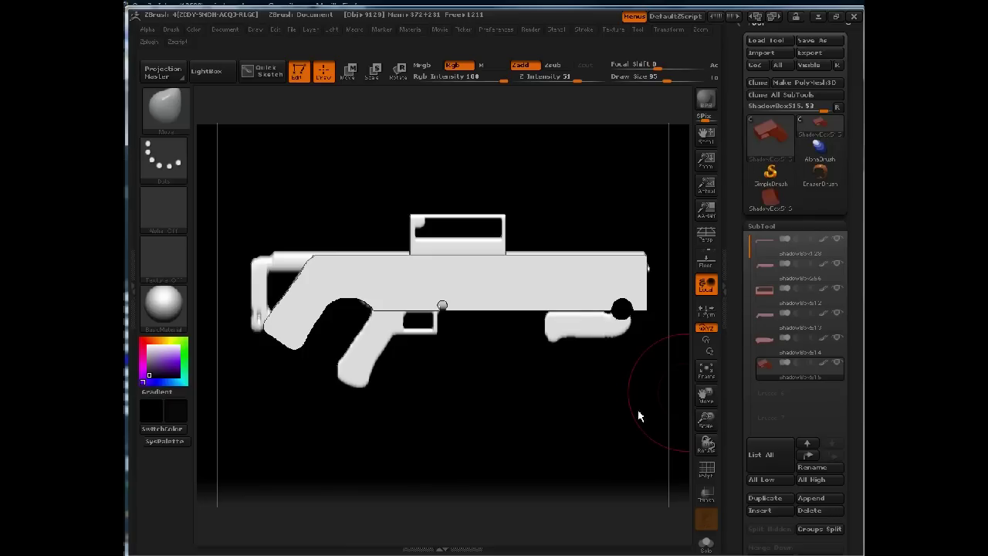
Append a new ShadowBox subtool, make it active and turn on transparency to see through the gun
click(810, 498)
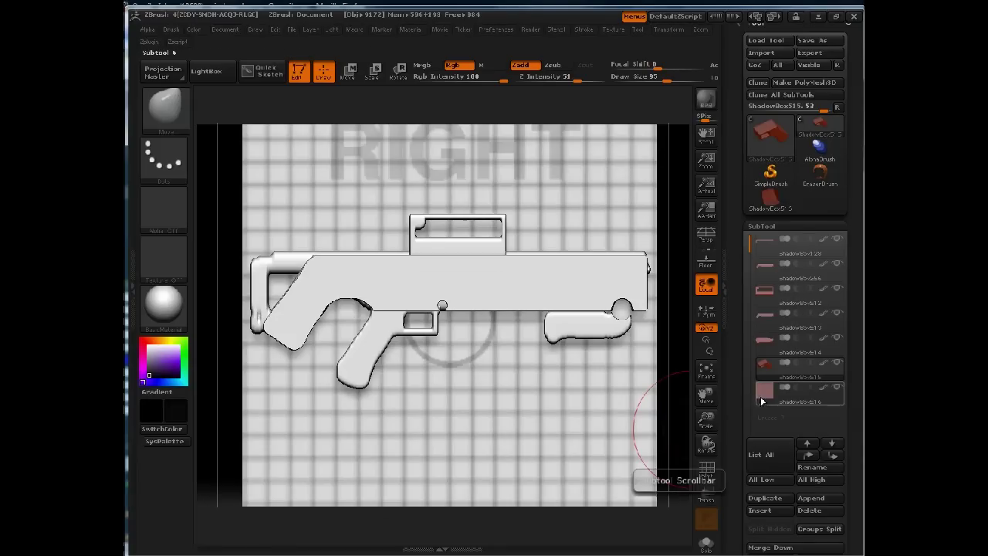
click(760, 399)
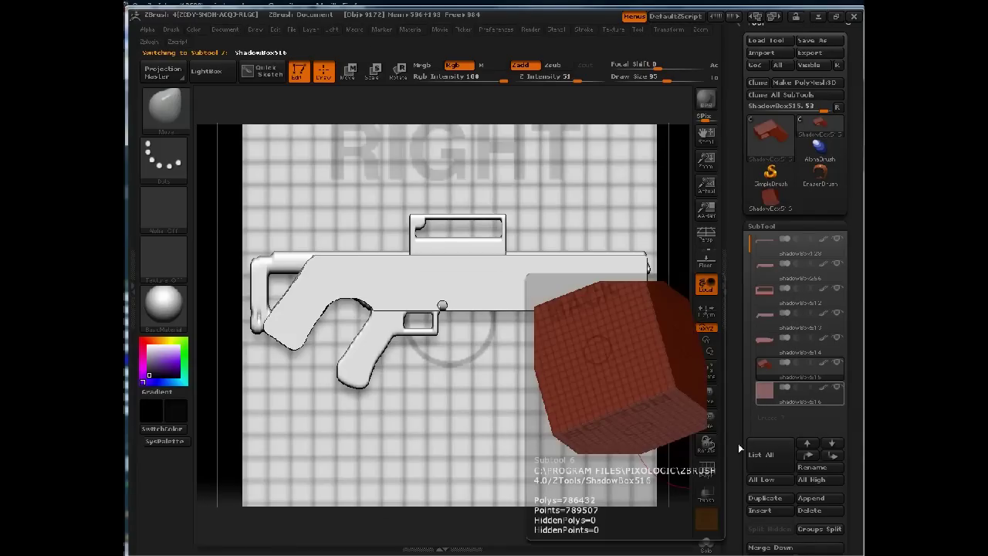
click(706, 493)
Assign the gunRefSB reference image as the new shadow box's texture map
scroll(729, 353, down, 5)
scroll(730, 352, down, 5)
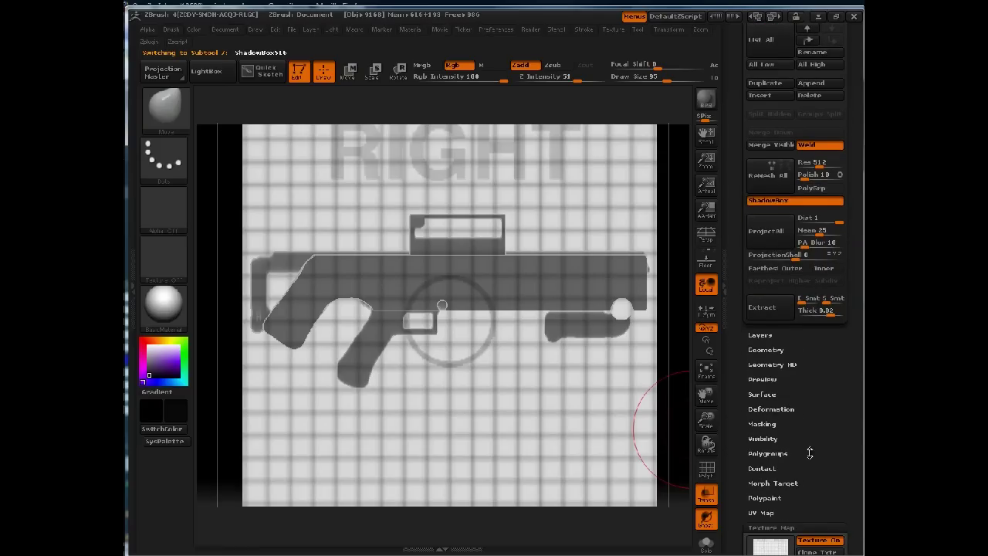
scroll(809, 453, down, 2)
click(772, 468)
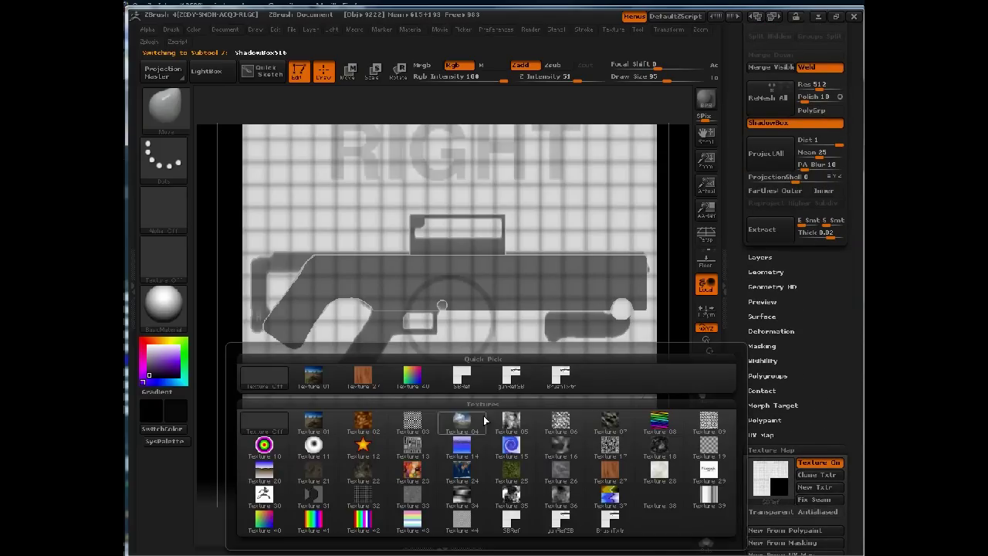
click(512, 377)
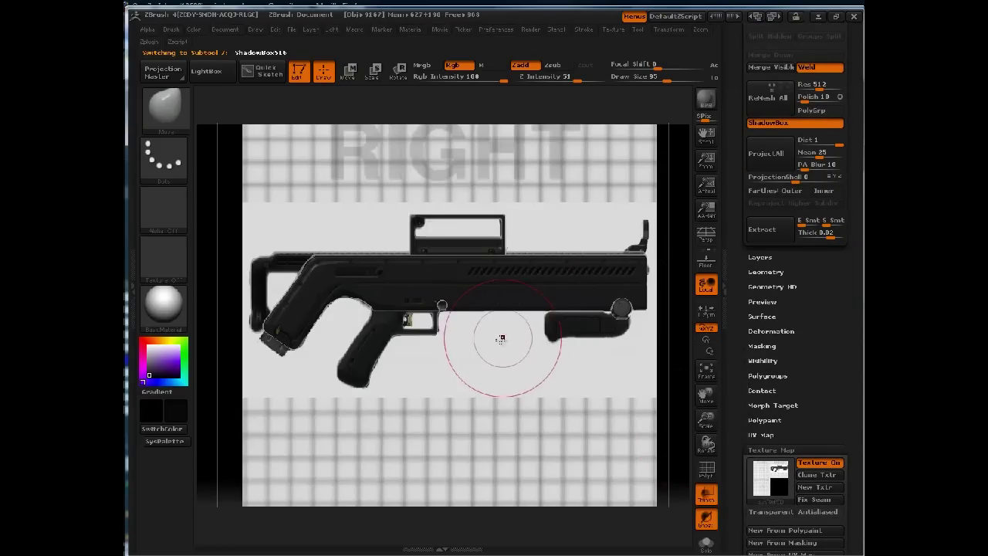
Paint a mask over the trigger in the side reference with MaskPen, using draw sizes 13 and 7
mouse_move(394, 116)
alt+mouse_down()
mouse_move(451, 191)
mouse_move(450, 306)
alt+mouse_up()
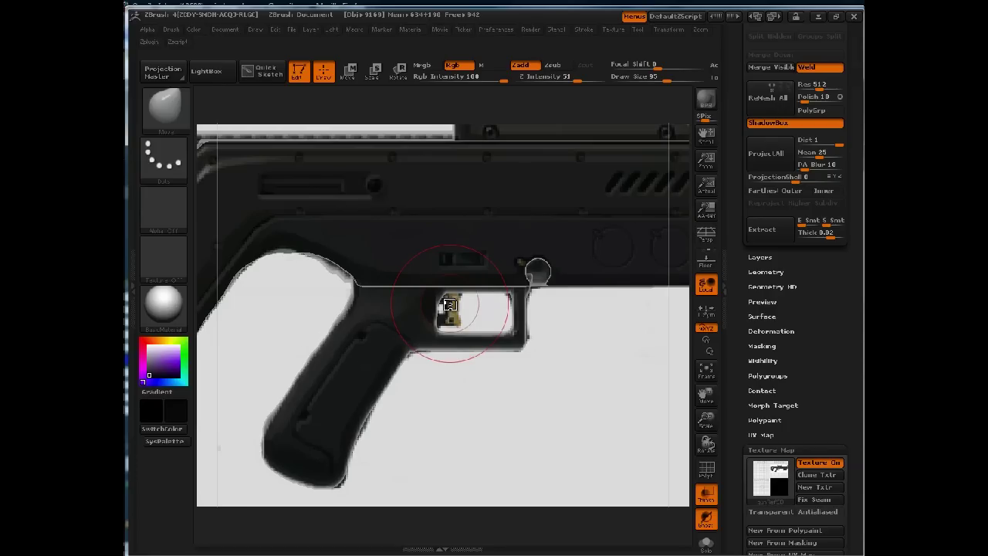
key(space)
drag(463, 278, 434, 282)
key(ctrl)
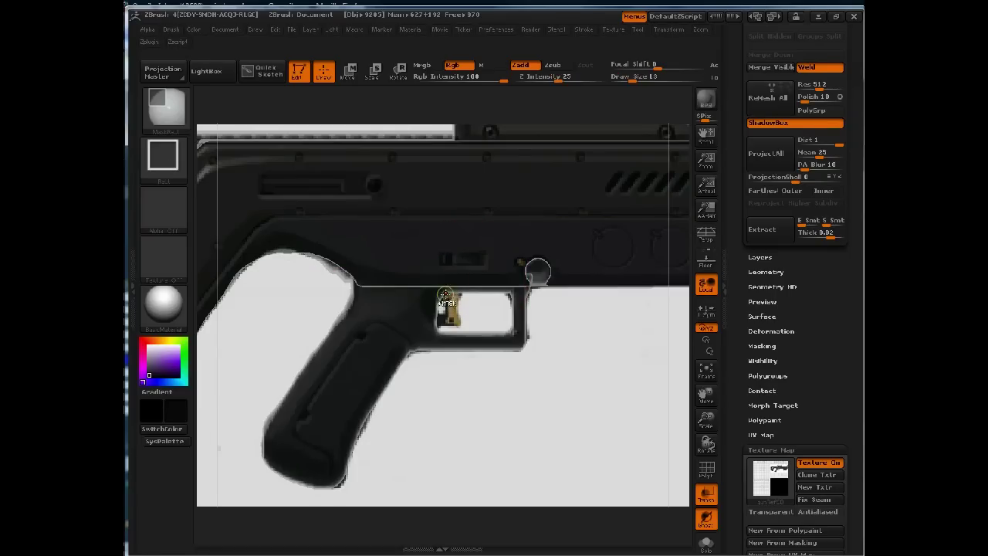
click(163, 155)
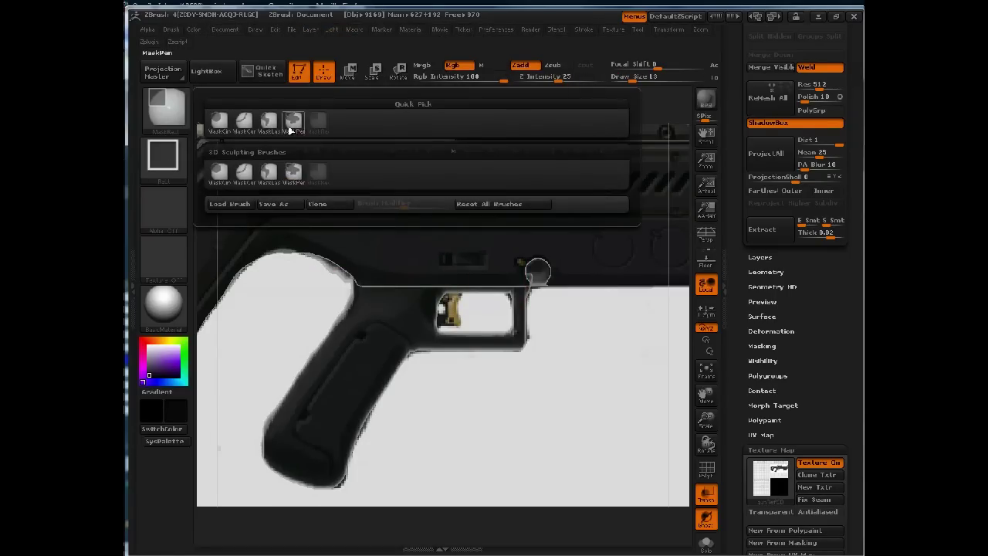
click(317, 124)
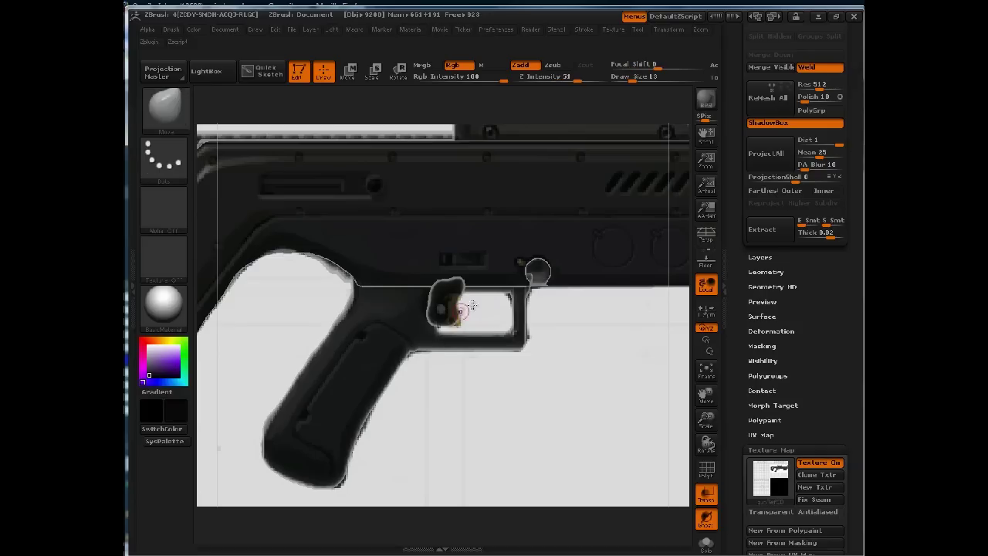
key(space)
key(ctrl)
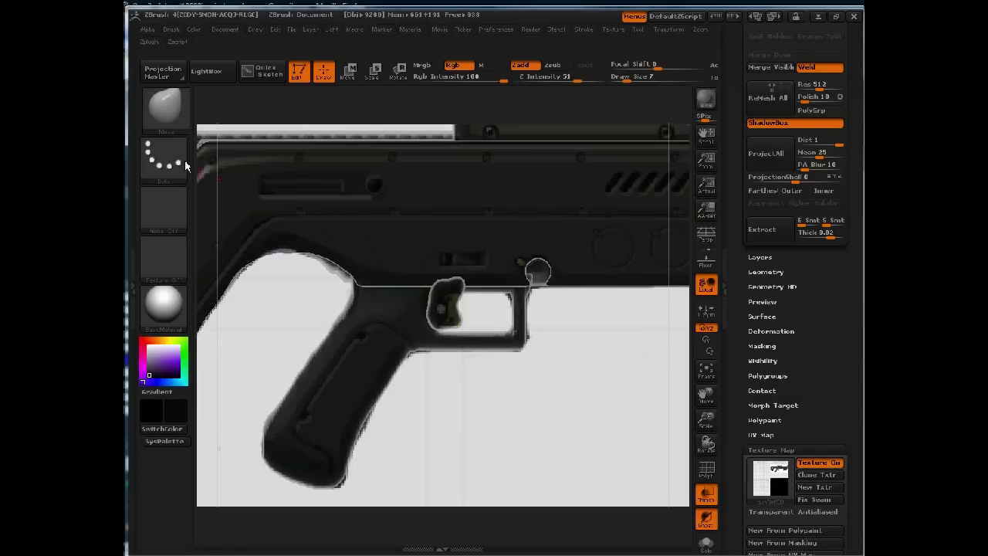
Trim and reshape the upper part of the trigger mask with the MaskLasso brush
key(ctrl)
ctrl+click(169, 114)
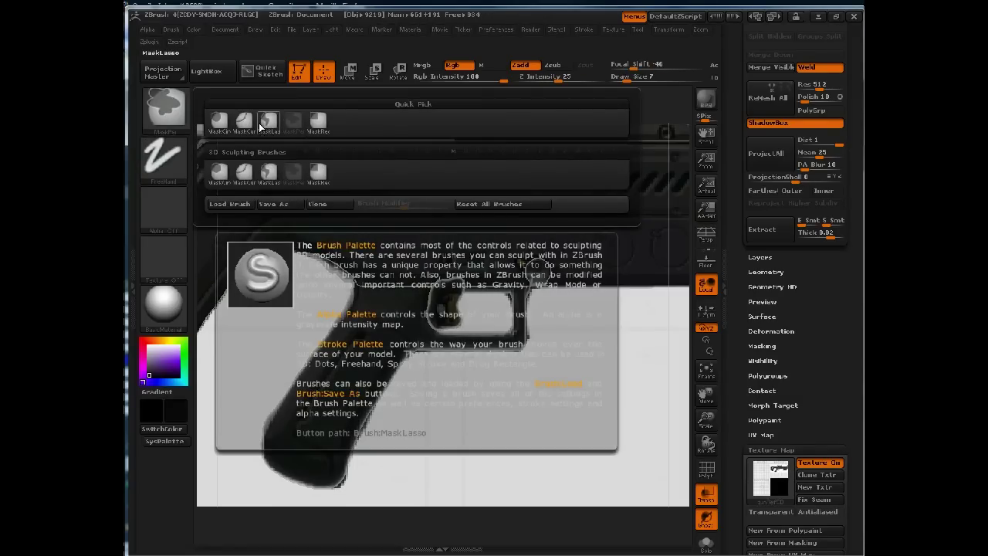
ctrl+click(259, 123)
mouse_move(401, 230)
ctrl+mouse_down()
mouse_move(407, 282)
mouse_move(458, 286)
mouse_move(459, 316)
mouse_move(459, 241)
ctrl+mouse_up()
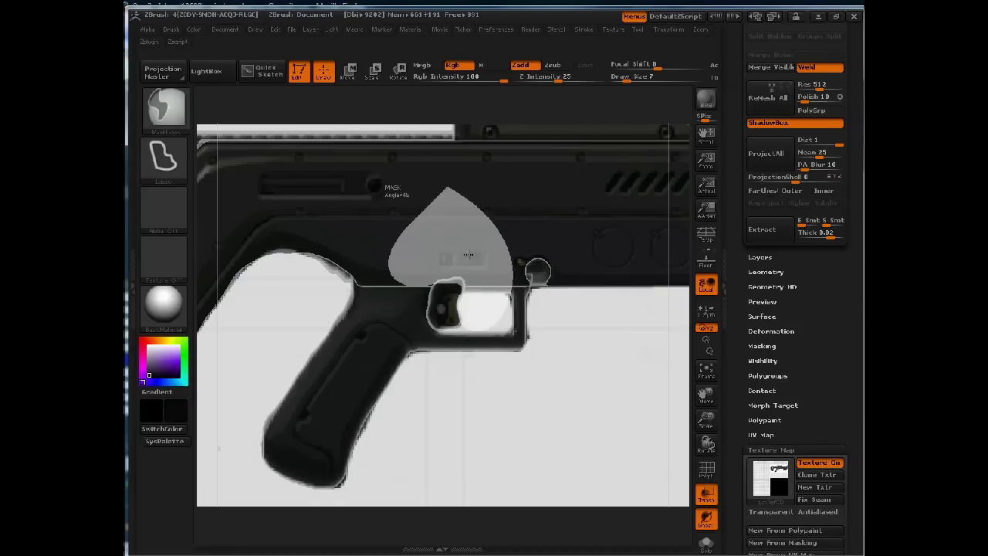
ctrl+drag(478, 287, 483, 242)
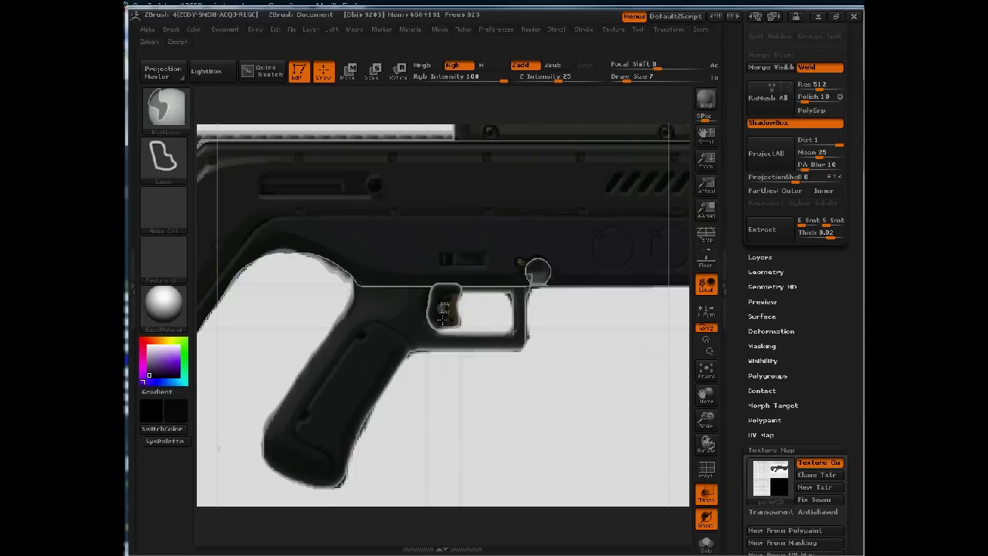
mouse_move(459, 311)
ctrl+mouse_down()
mouse_move(446, 271)
mouse_move(498, 277)
ctrl+mouse_up()
Cut a small round pin hole out of the trigger mask using the Circle stroke
click(176, 164)
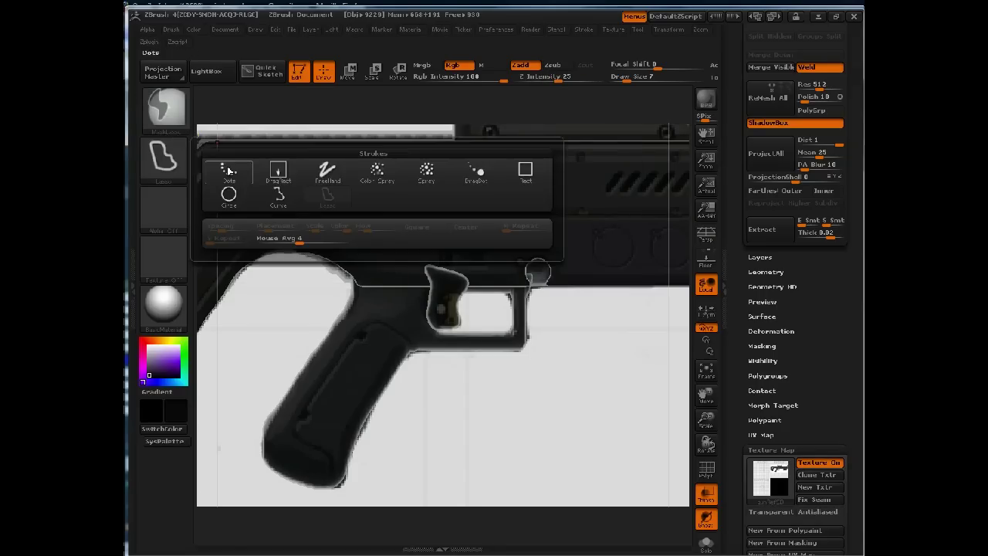
click(229, 193)
click(163, 157)
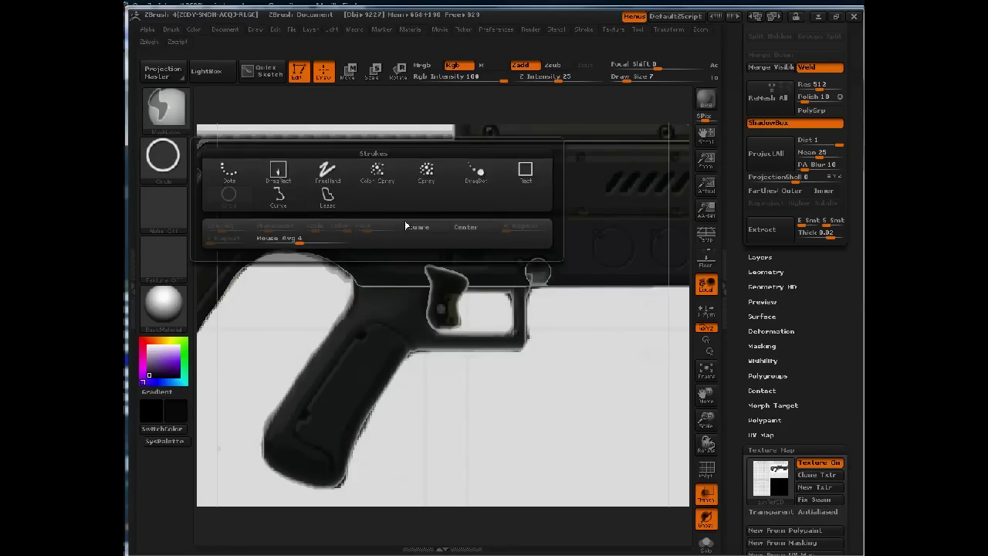
click(162, 158)
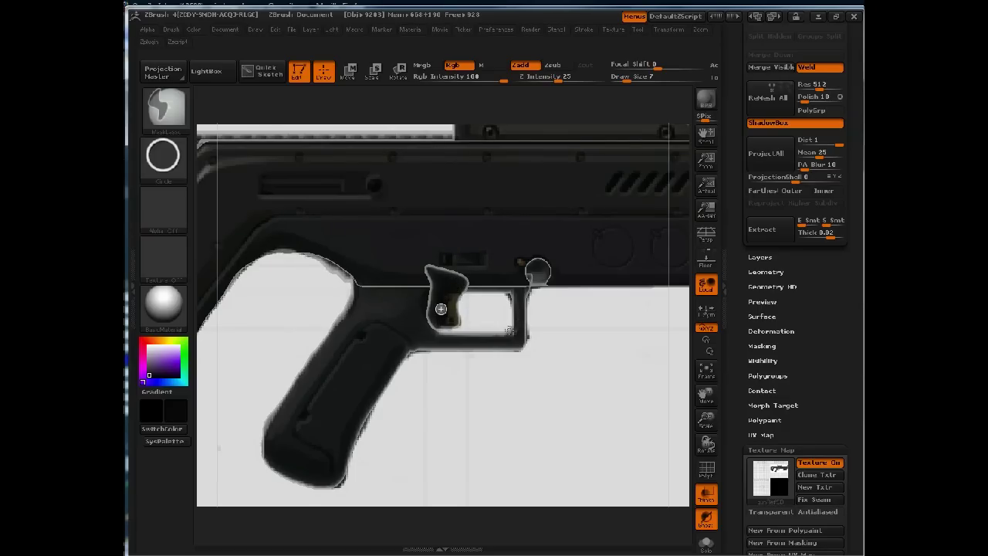
key(ctrl)
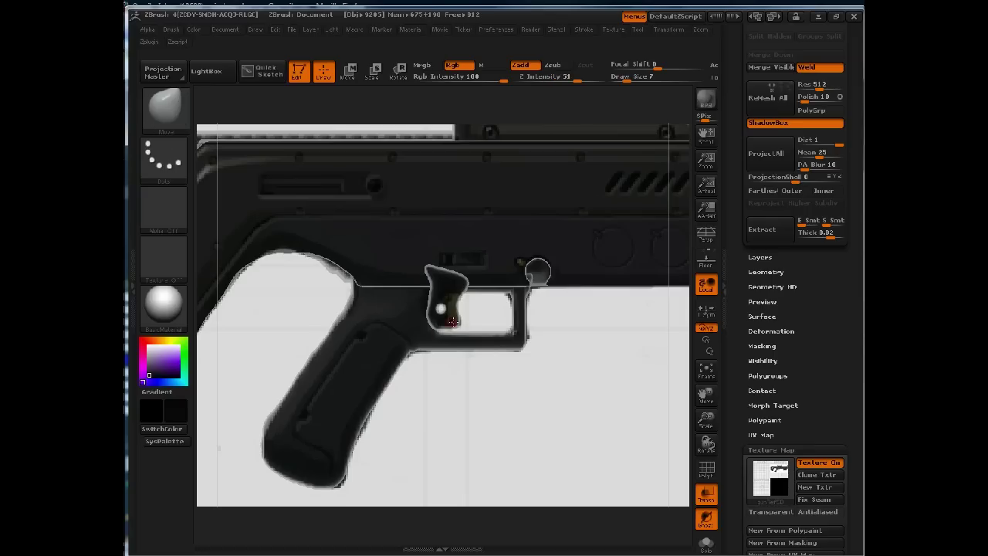
key(ctrl)
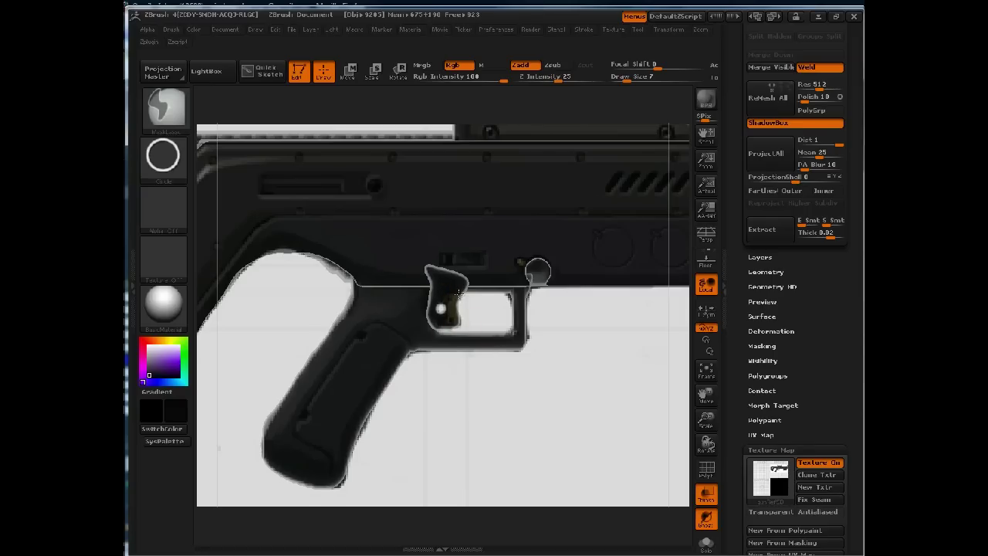
key(ctrl)
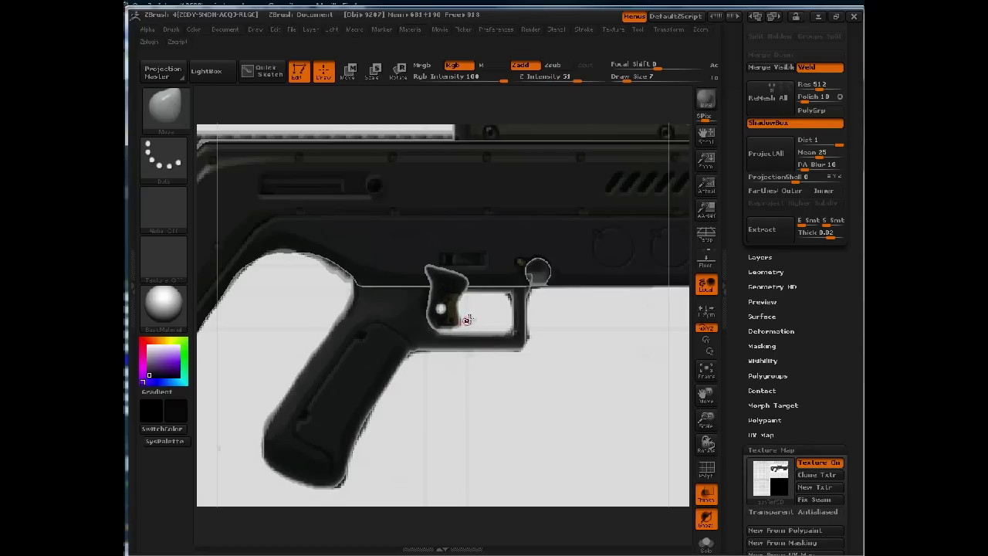
Mask a narrow centred rectangle on the shadow box's BACK plane with MaskRect to define the trigger's width
key(f)
drag(652, 230, 569, 233)
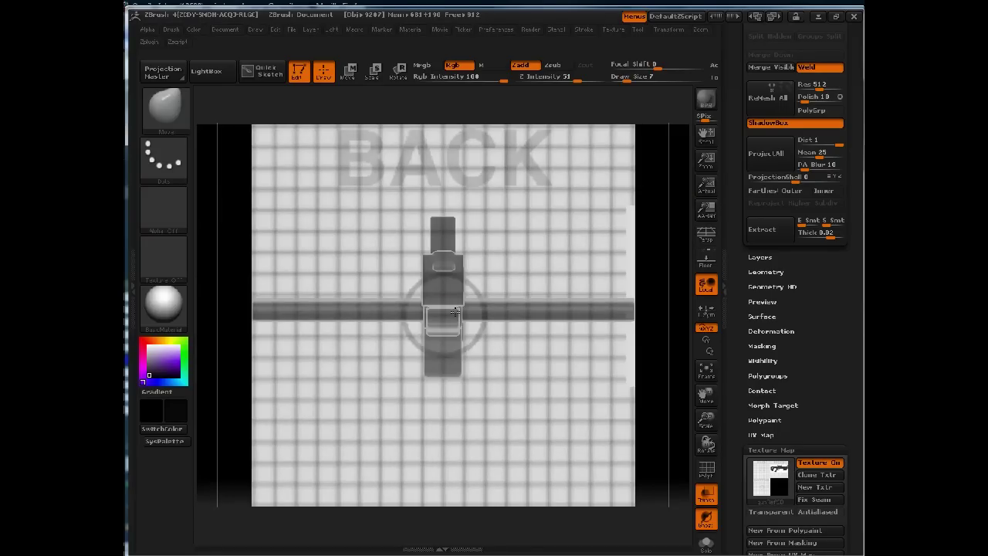
click(185, 120)
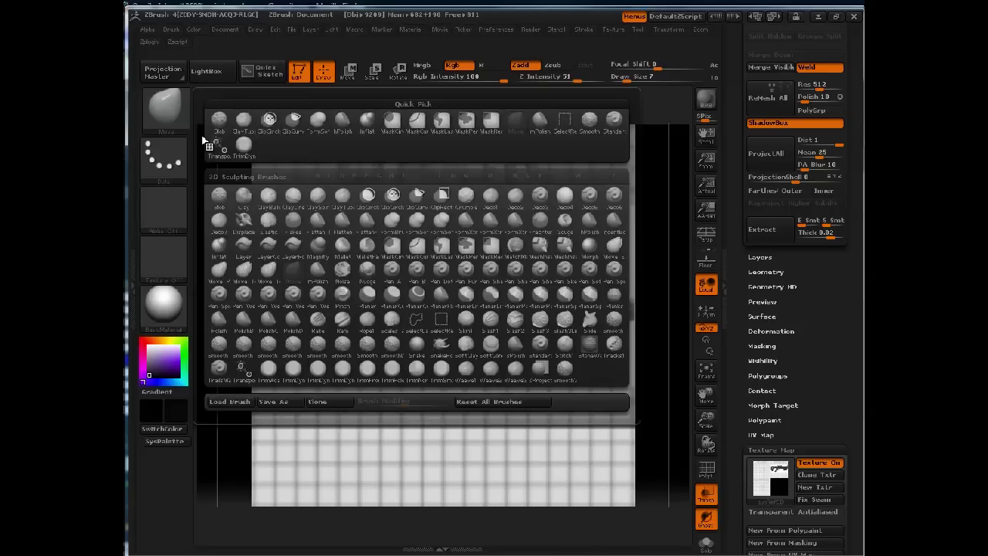
key(ctrl)
ctrl+click(316, 124)
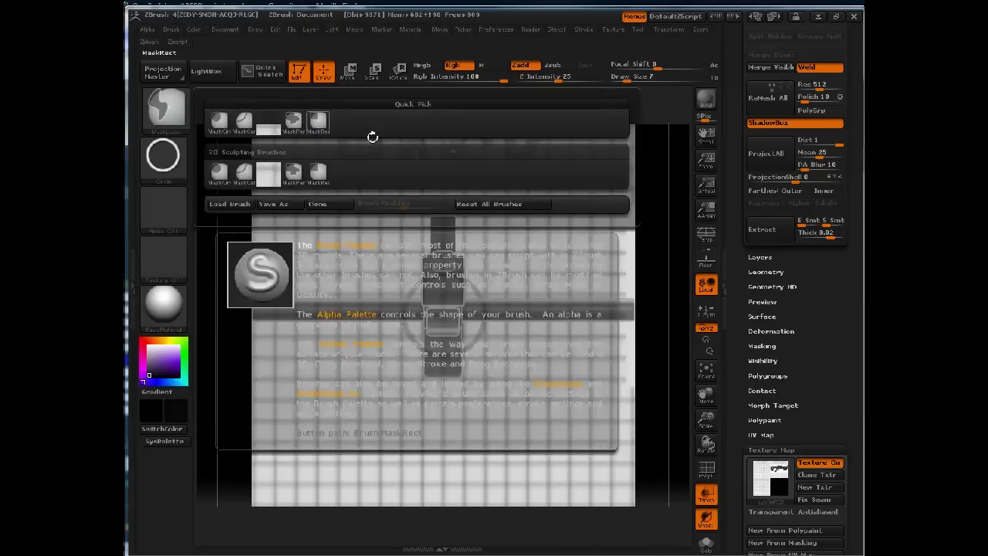
mouse_move(442, 104)
ctrl+mouse_down()
mouse_move(447, 350)
mouse_move(455, 342)
ctrl+mouse_up()
Return to the side view at the trigger and turn off ShadowBox to keep only the trigger mesh
drag(559, 104, 586, 114)
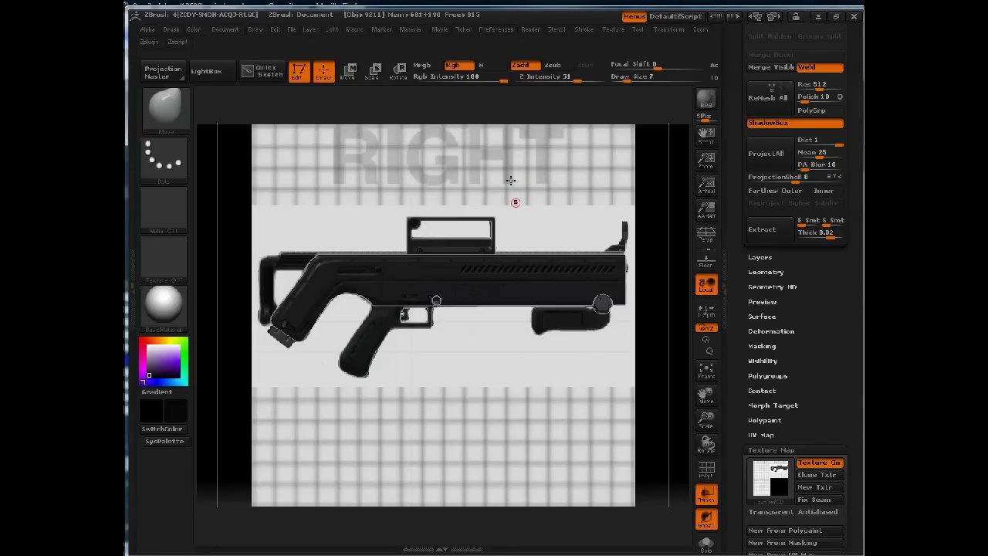
alt+drag(470, 100, 439, 284)
scroll(438, 284, up, 2)
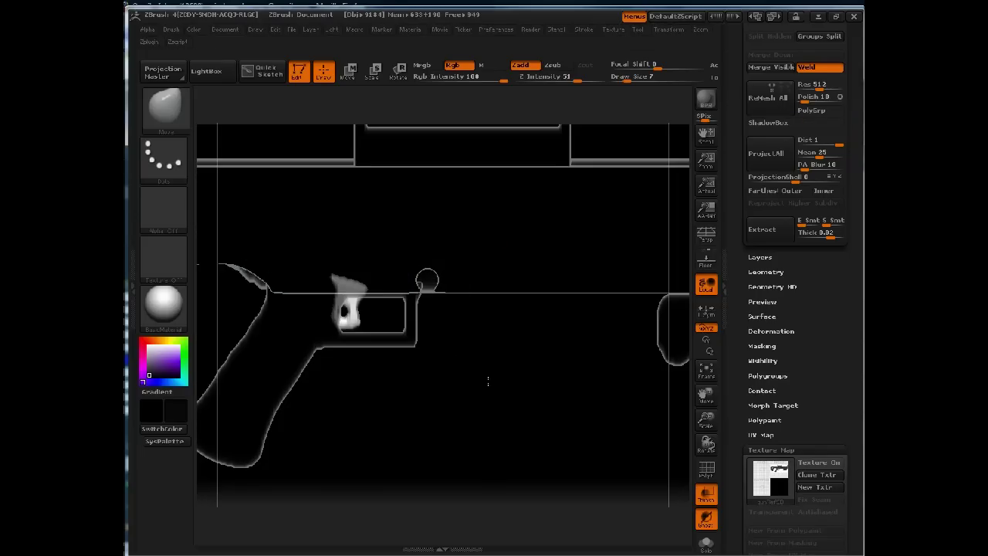
Flatten the trigger's side face in the end view with the ClipCurve brush, undoing and redrawing the cut
mouse_move(488, 381)
mouse_down()
mouse_move(458, 388)
mouse_move(539, 383)
mouse_move(602, 397)
mouse_move(558, 393)
mouse_move(530, 358)
mouse_up()
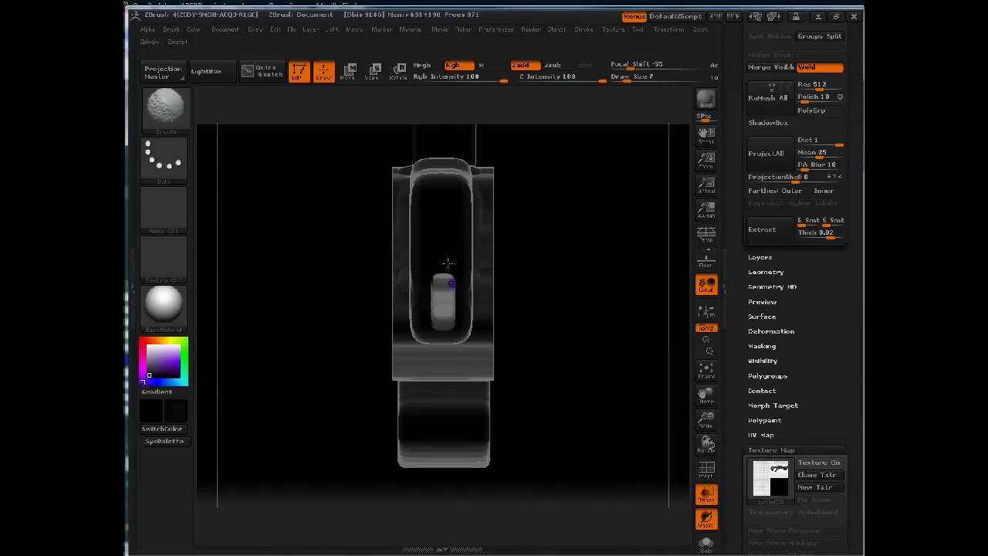
click(165, 108)
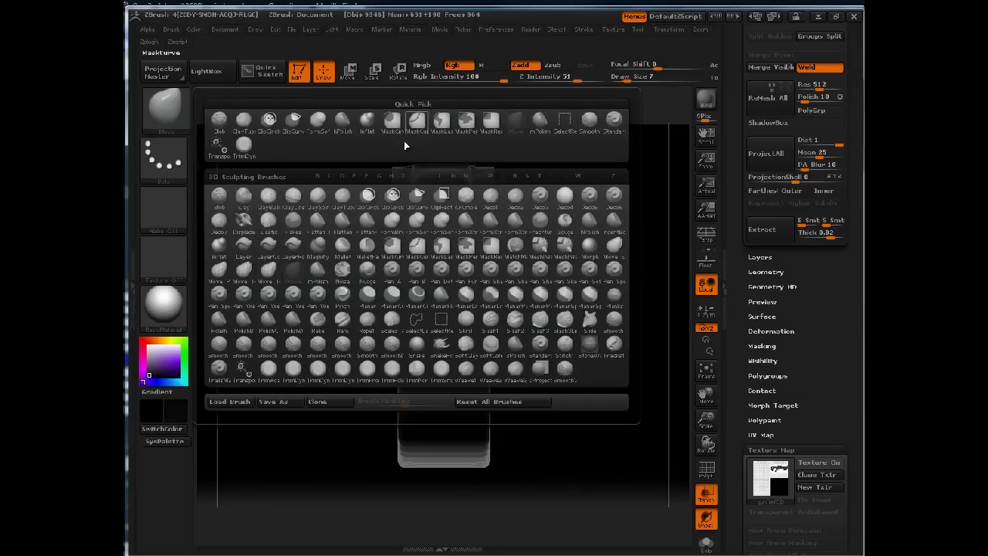
click(419, 195)
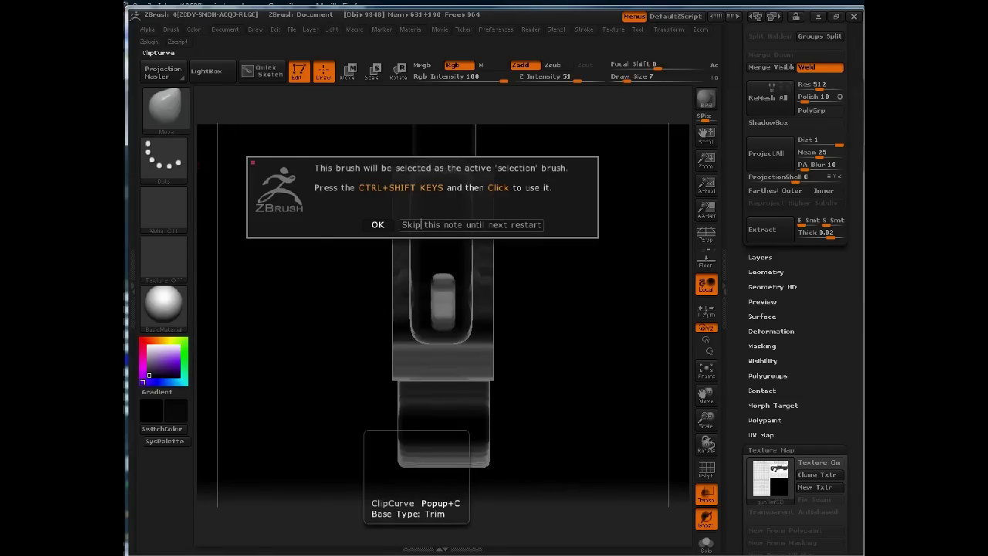
click(421, 225)
mouse_move(468, 102)
ctrl+shift+mouse_down()
mouse_move(463, 232)
mouse_move(448, 206)
mouse_move(448, 412)
ctrl+shift+mouse_up()
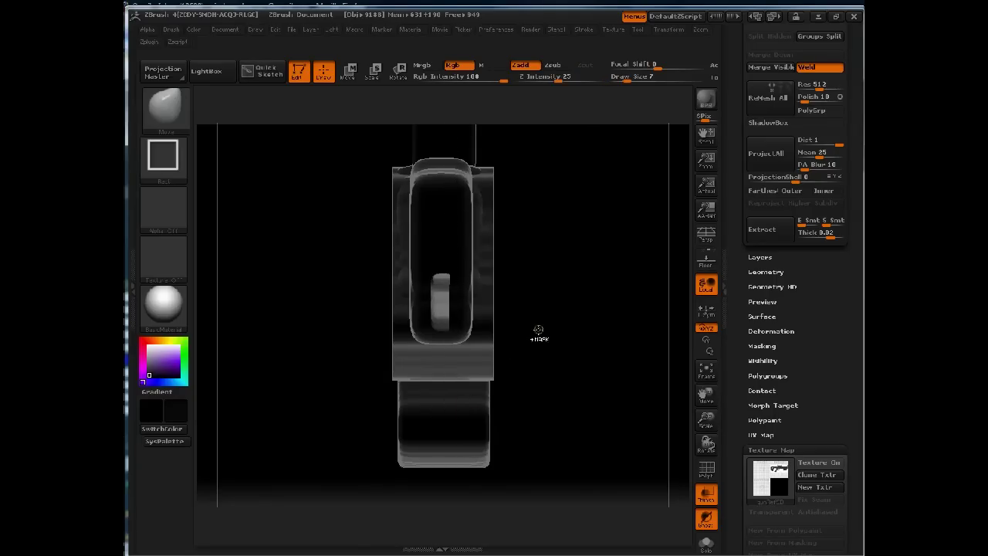
key(ctrl+z)
mouse_move(452, 108)
ctrl+shift+mouse_down()
mouse_move(448, 408)
mouse_move(471, 408)
ctrl+shift+mouse_up()
Trim the trigger's front edge in the side view with a curved ClipCurve cut
drag(559, 305, 510, 301)
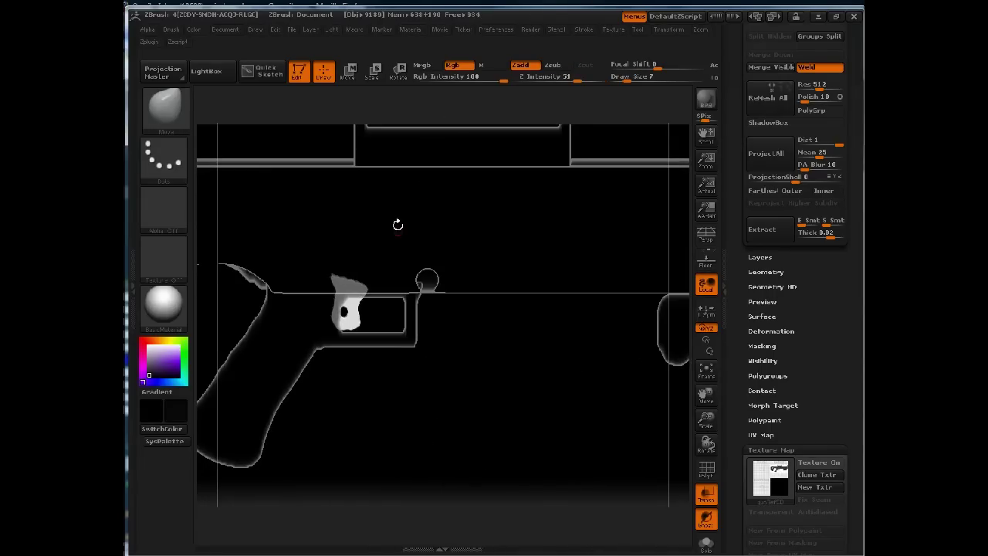
mouse_move(456, 105)
ctrl+shift+mouse_down()
mouse_move(410, 193)
mouse_move(339, 282)
mouse_move(368, 288)
mouse_move(355, 310)
ctrl+shift+mouse_up()
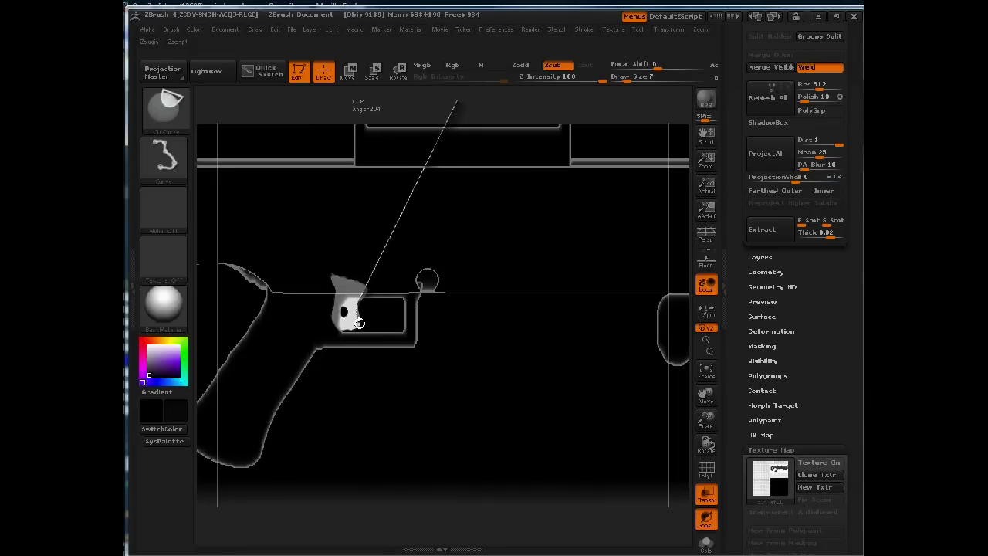
ctrl+shift+drag(357, 344, 354, 355)
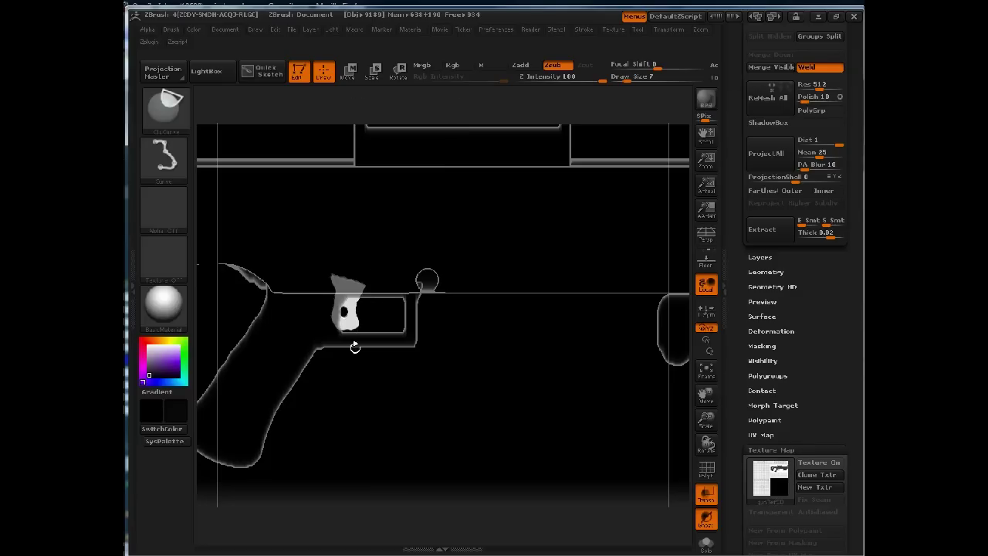
mouse_move(369, 408)
shift+mouse_down()
mouse_move(384, 410)
mouse_move(381, 386)
mouse_move(381, 447)
mouse_move(363, 425)
shift+mouse_up()
alt+drag(472, 450, 607, 462)
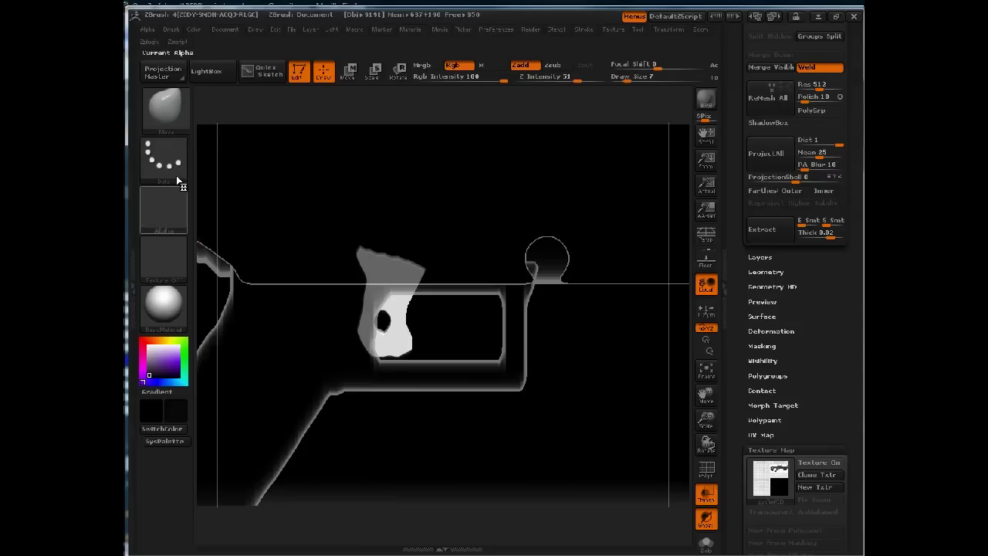
Clean up the trigger's round hole in the side view with a ClipCircleCenter cut centred on it
click(164, 108)
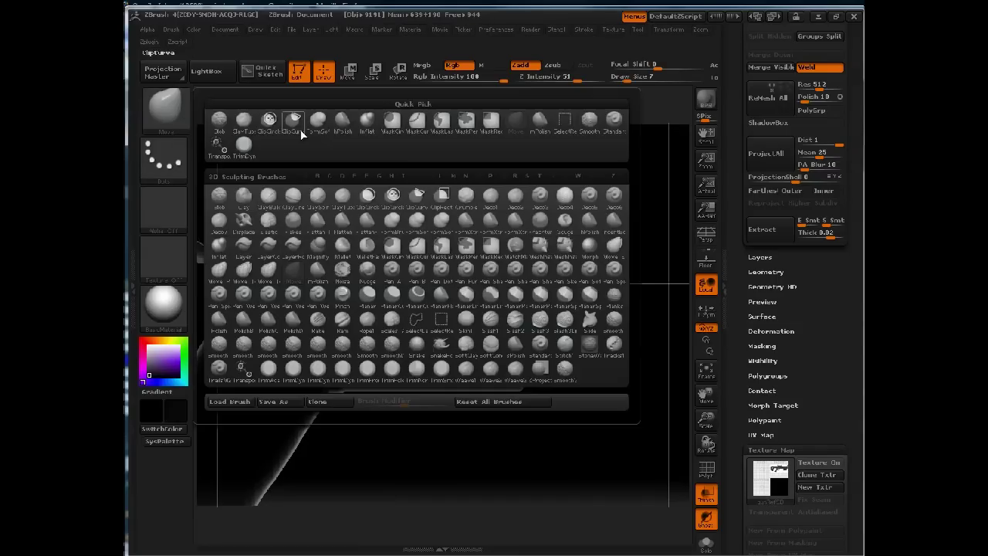
click(392, 198)
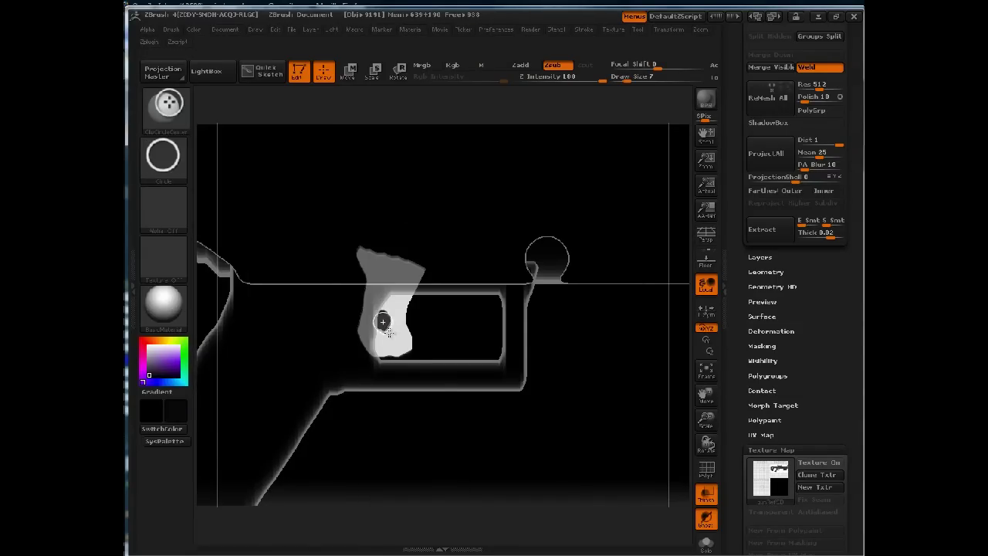
ctrl+shift+drag(389, 335, 394, 333)
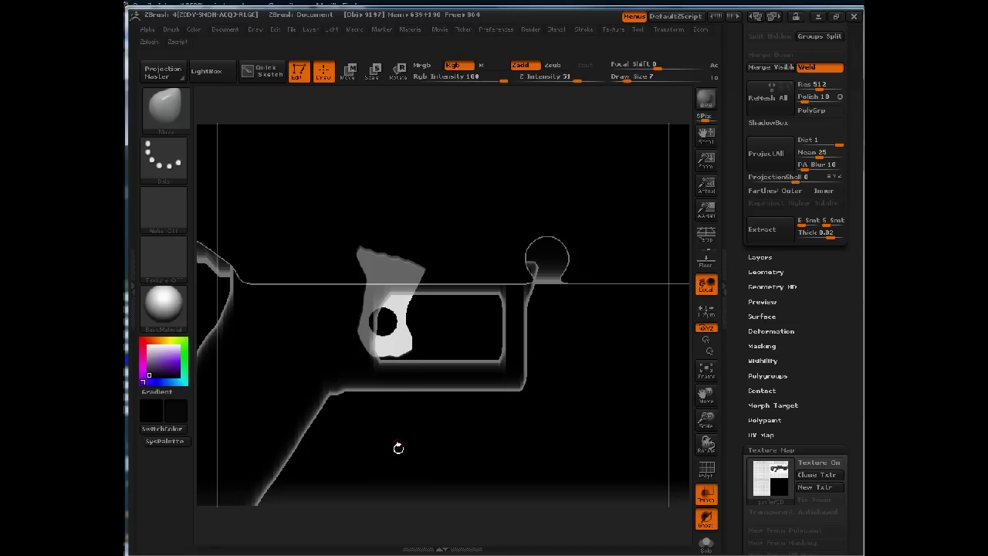
Trim the trigger's bottom edge straight in the side view with a ClipCurve cut
key(b)
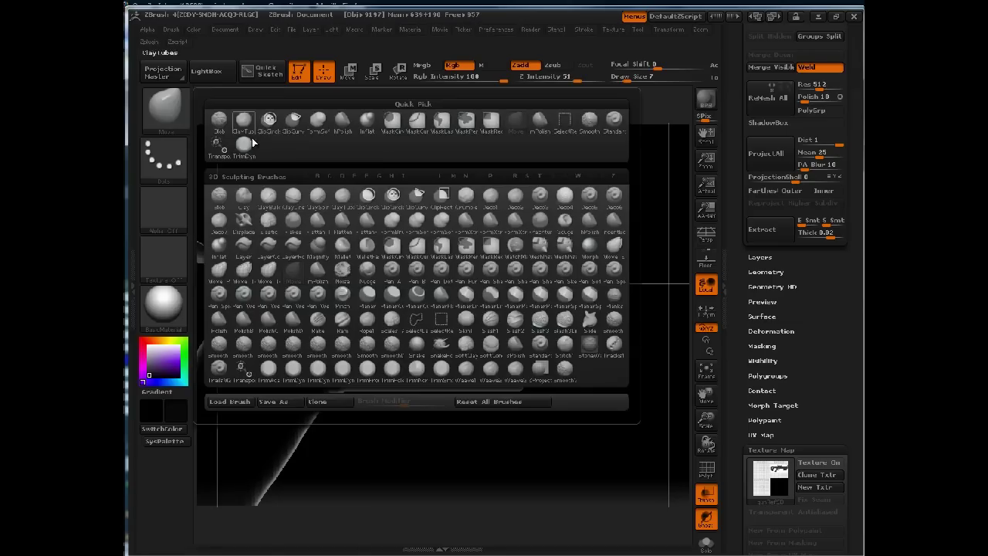
click(397, 199)
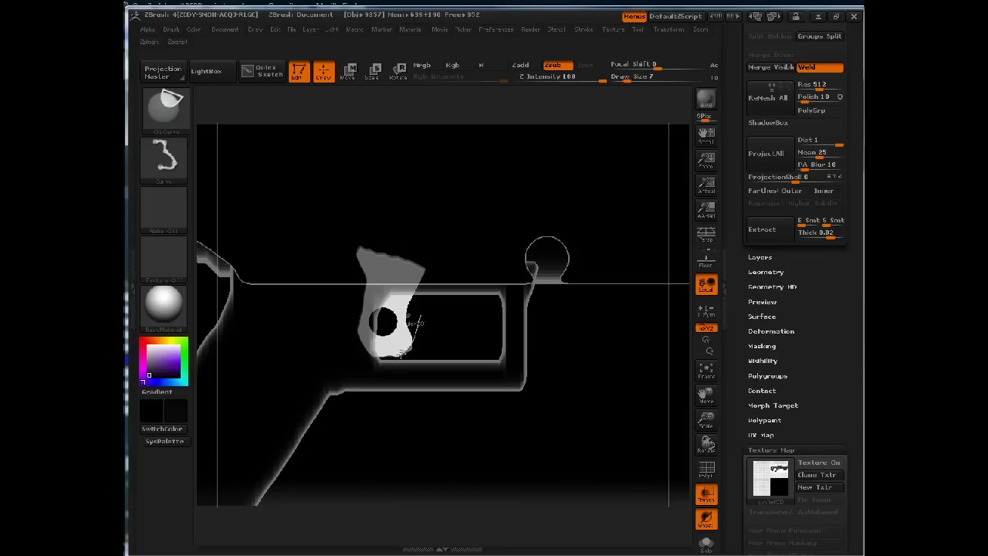
mouse_move(392, 353)
ctrl+shift+mouse_down()
mouse_move(337, 356)
mouse_move(357, 347)
ctrl+shift+mouse_up()
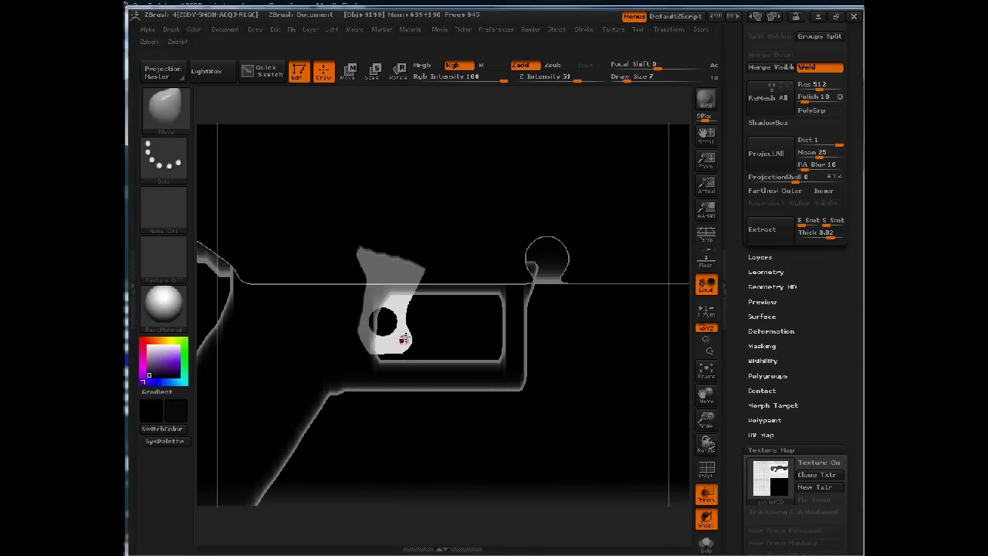
Turn off transparency and return to a side view of the whole gun
drag(569, 357, 606, 393)
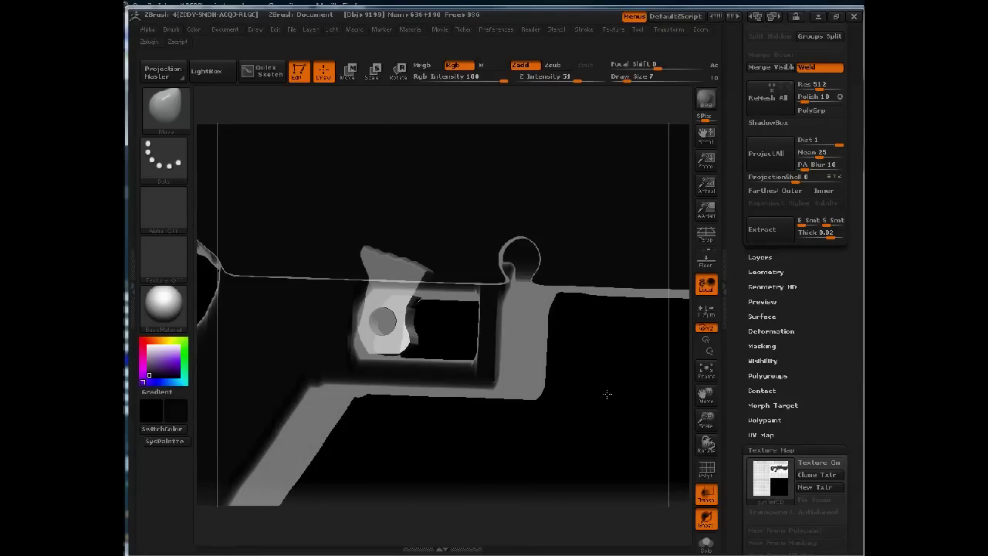
click(707, 494)
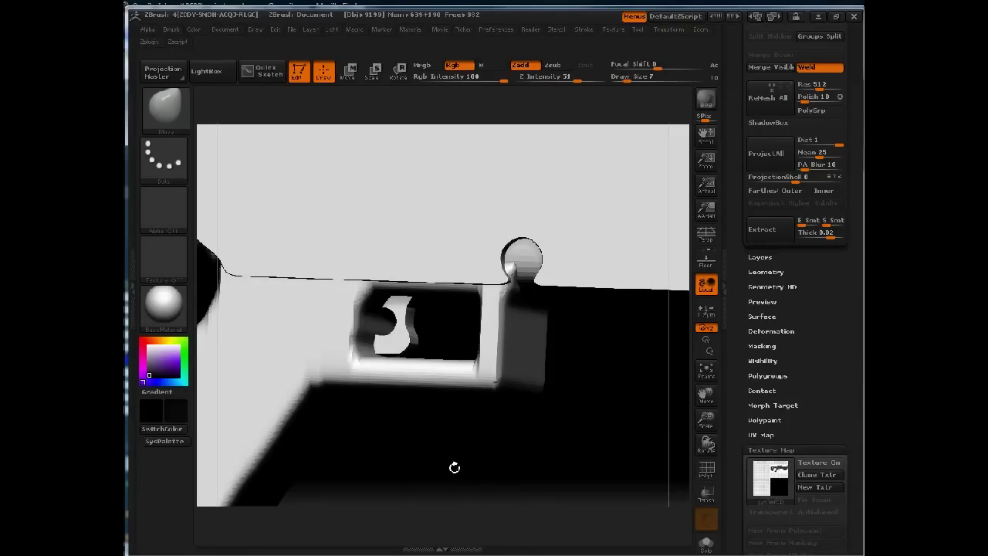
alt+drag(454, 408, 441, 284)
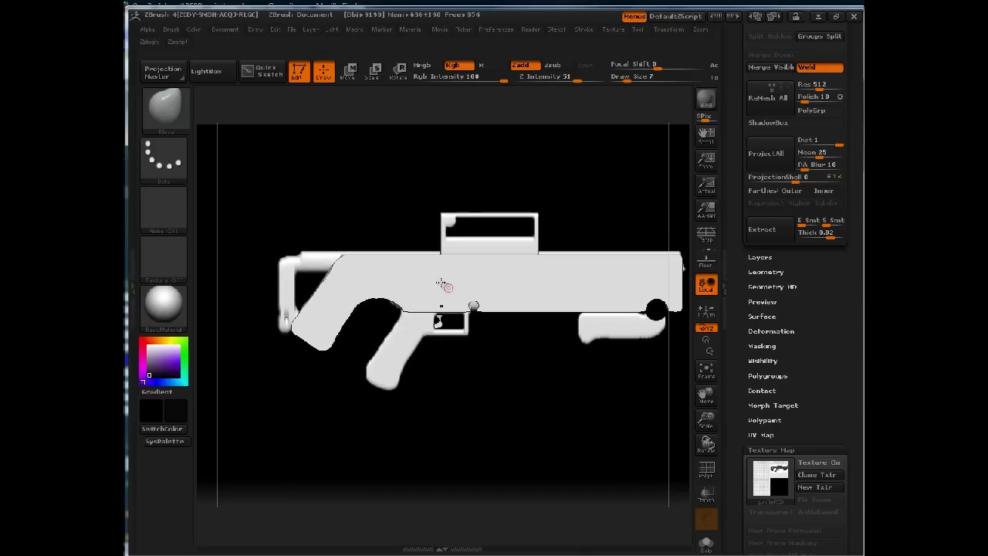
Save the project as gun_08 in the ztools folder
click(309, 30)
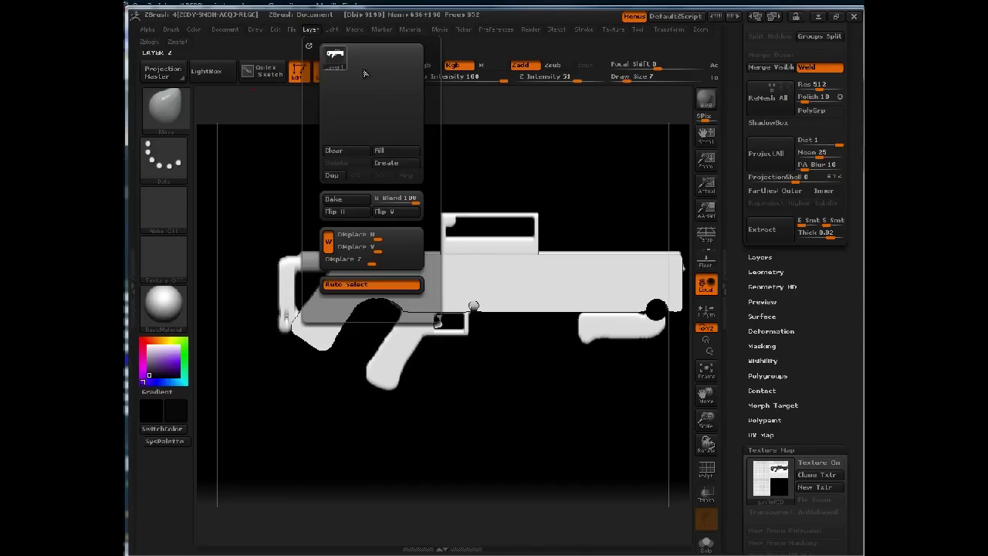
click(291, 30)
click(373, 52)
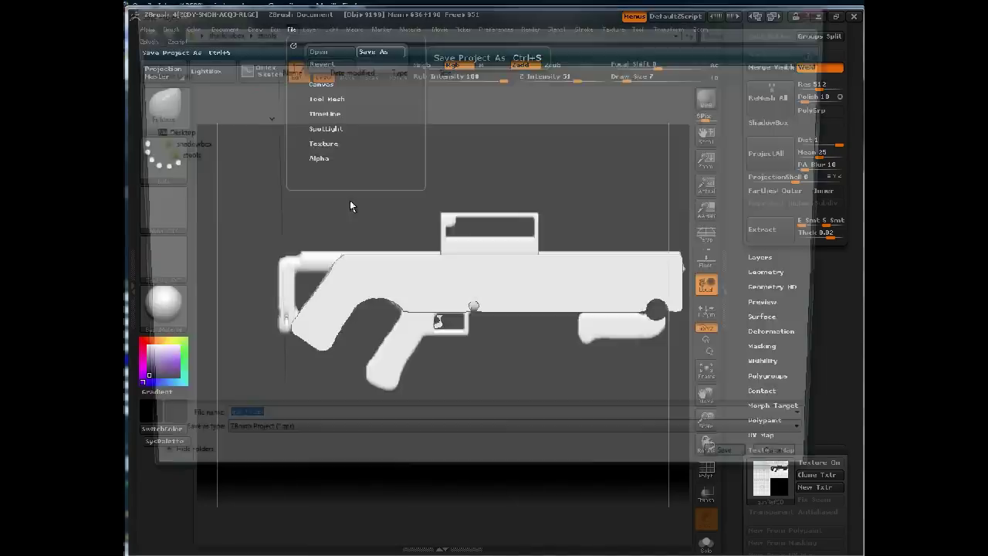
click(332, 170)
click(235, 431)
text(8)
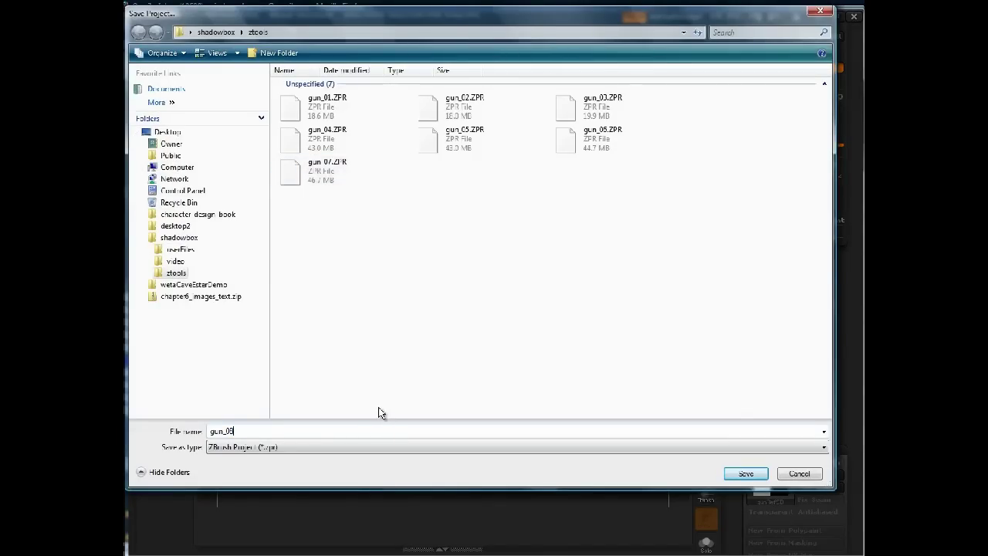
key(Return)
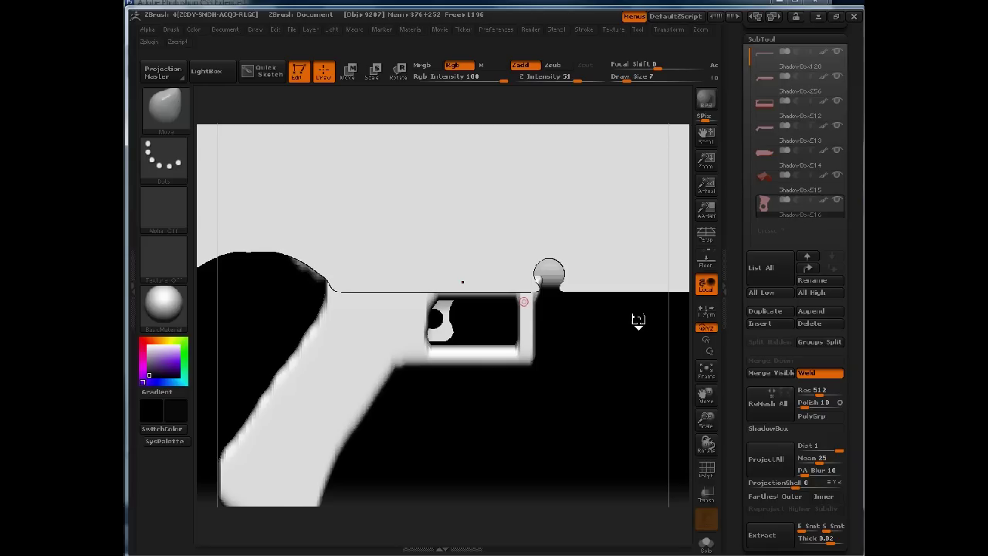
Append a new ShadowBox subtool to the gun for the next part
key(f)
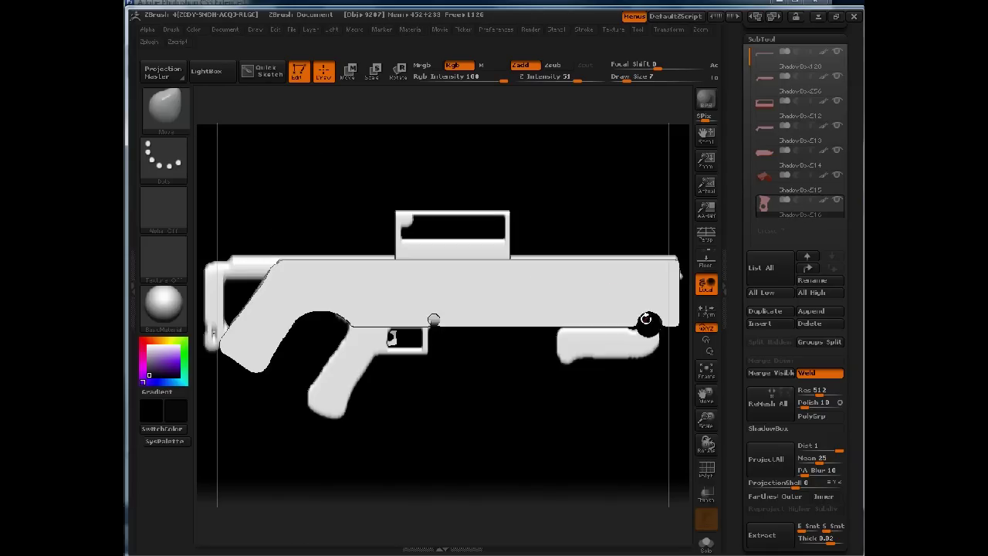
click(821, 311)
click(536, 311)
click(757, 361)
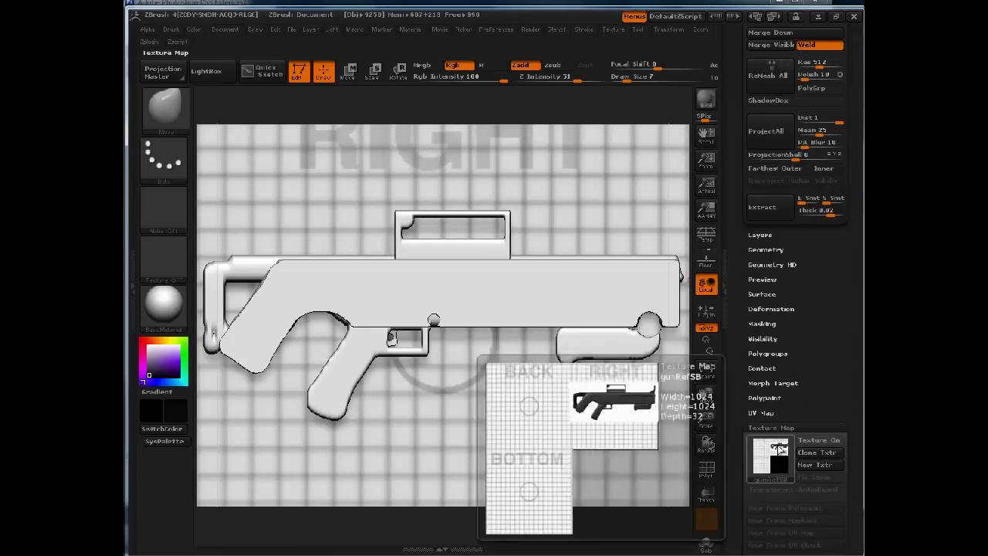
click(770, 455)
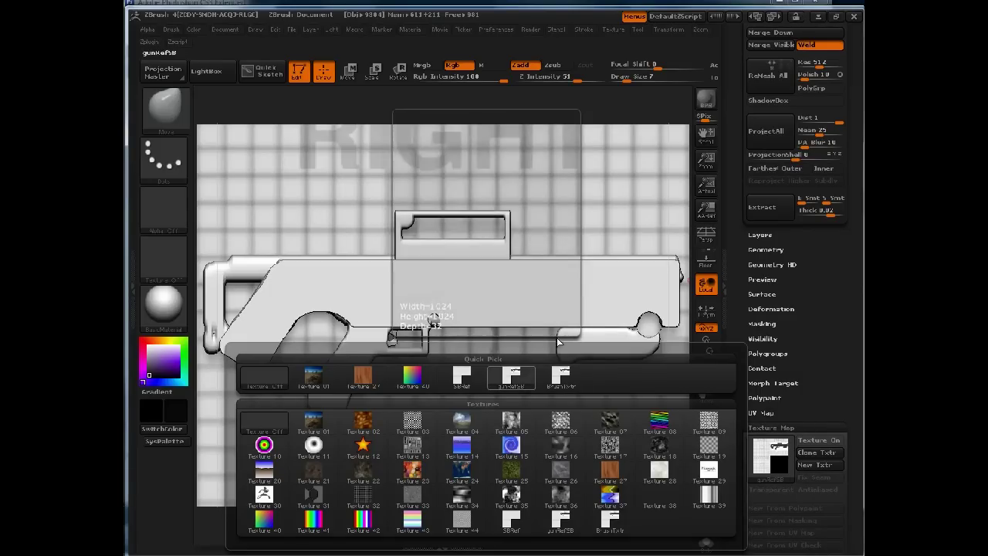
click(511, 376)
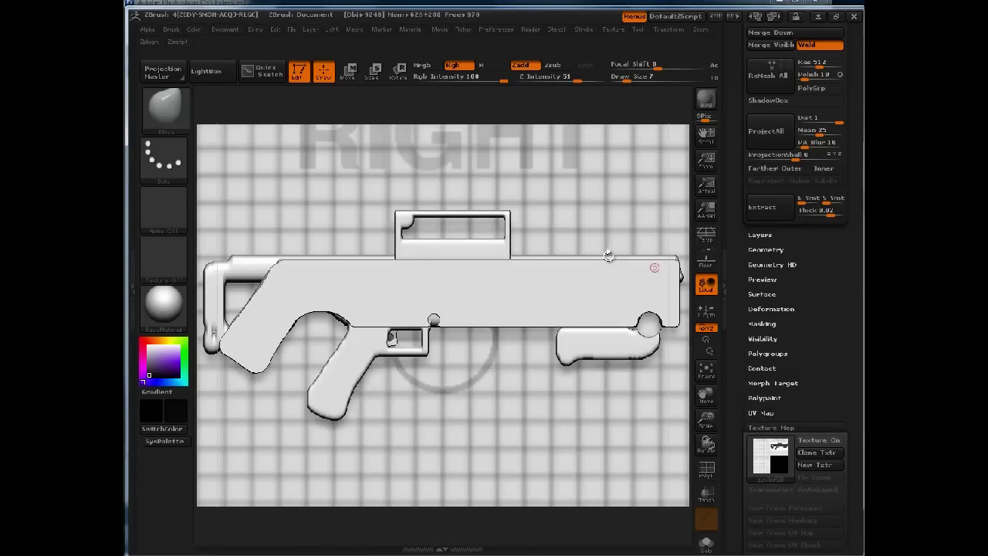
alt+drag(645, 249, 666, 232)
key(f)
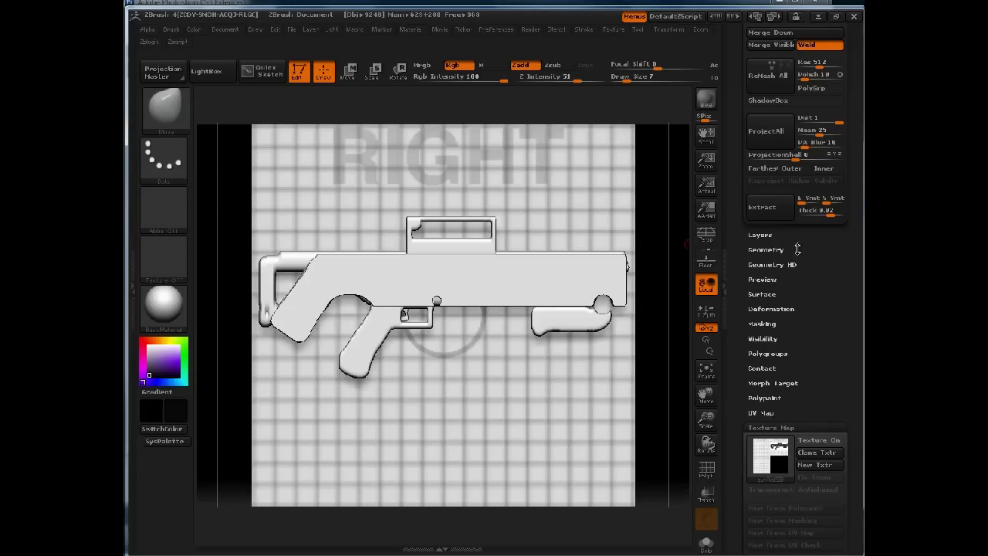
Select the newly appended ShadowBox subtool and apply the gunRefSB texture to it as reference
drag(838, 270, 848, 384)
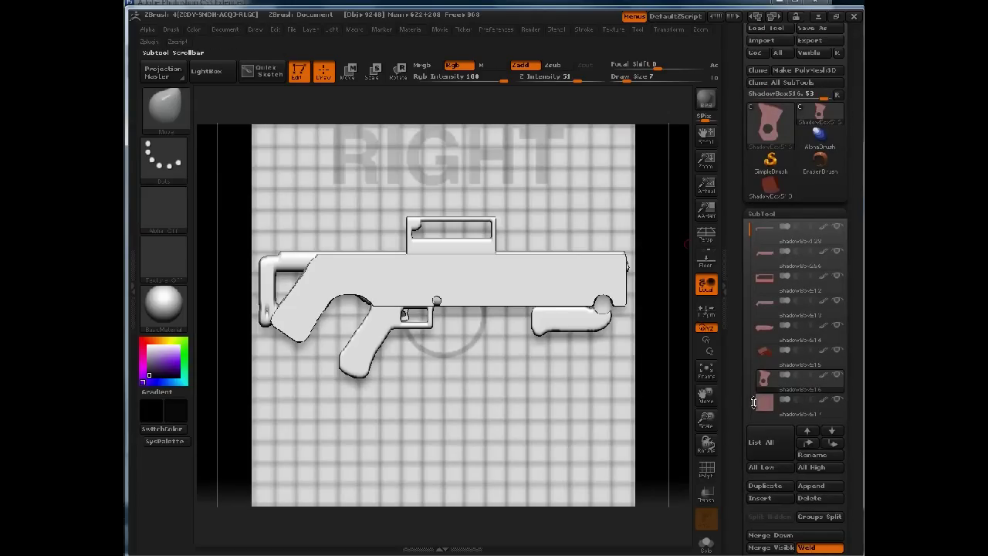
click(763, 406)
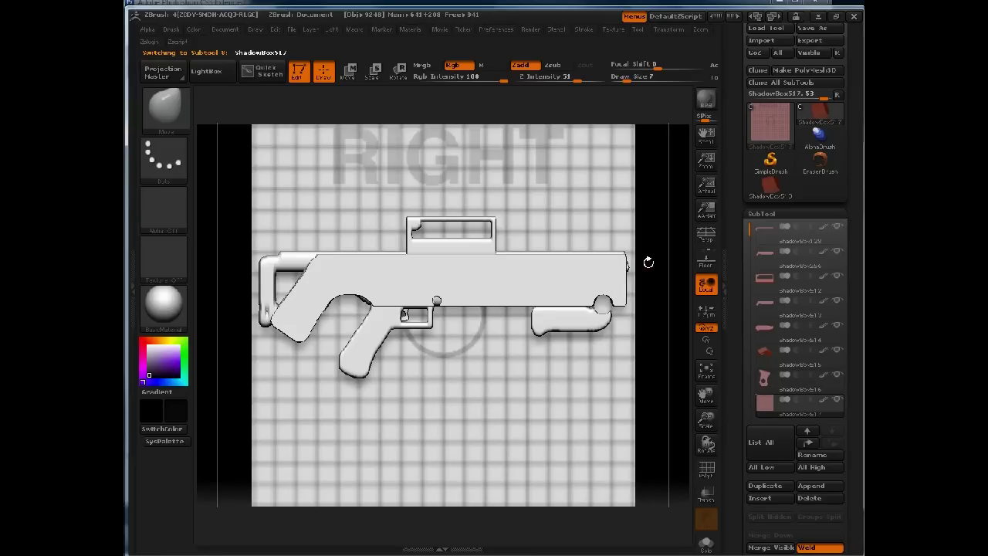
mouse_move(646, 258)
mouse_down()
mouse_move(633, 257)
mouse_move(653, 258)
mouse_up()
drag(733, 397, 728, 258)
click(786, 441)
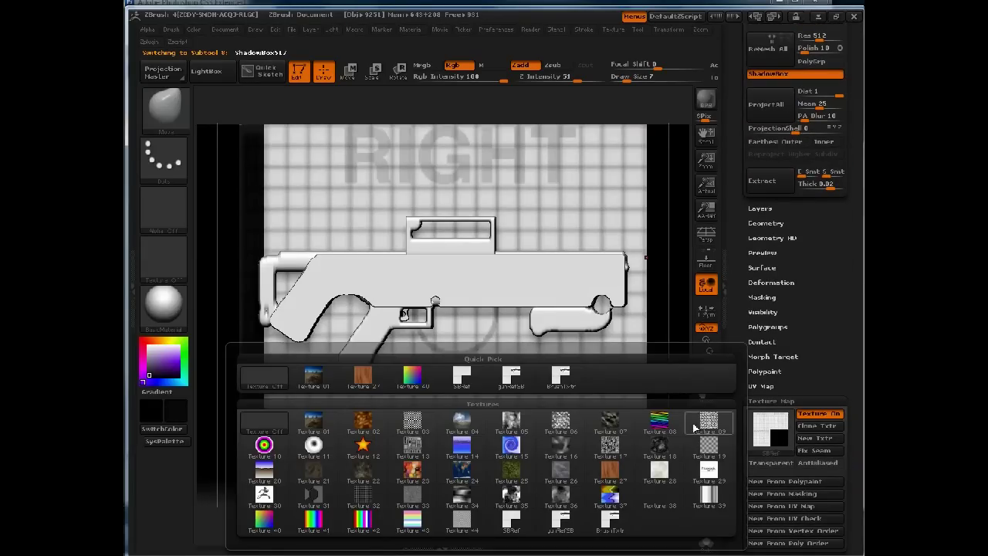
click(515, 378)
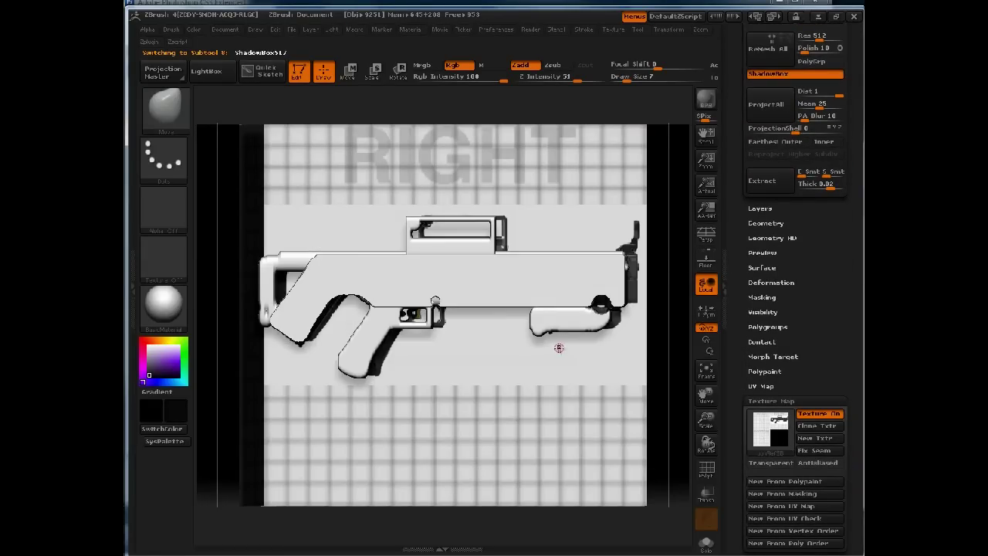
Turn on transparency in the straight right side view and frame the front sight at the barrel's end
drag(678, 313, 659, 287)
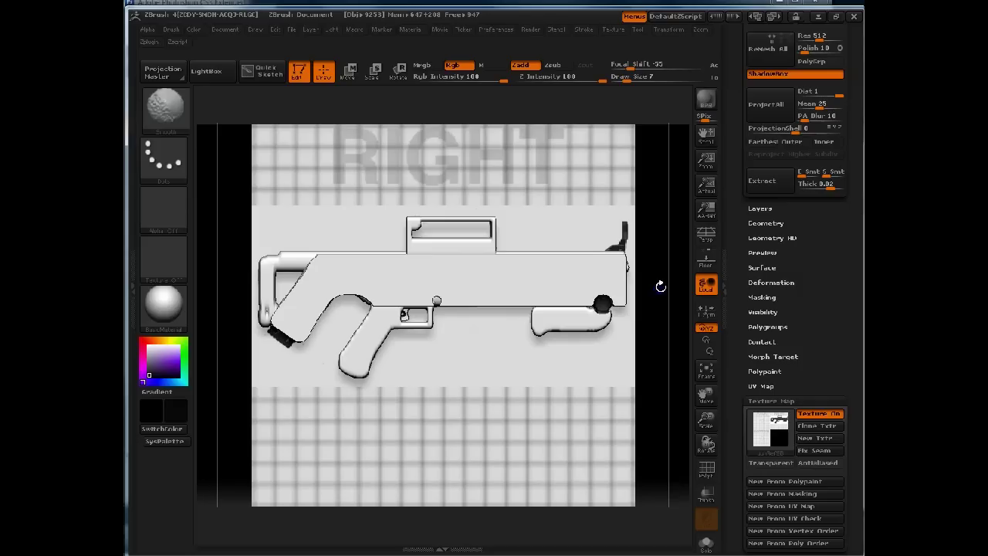
click(706, 492)
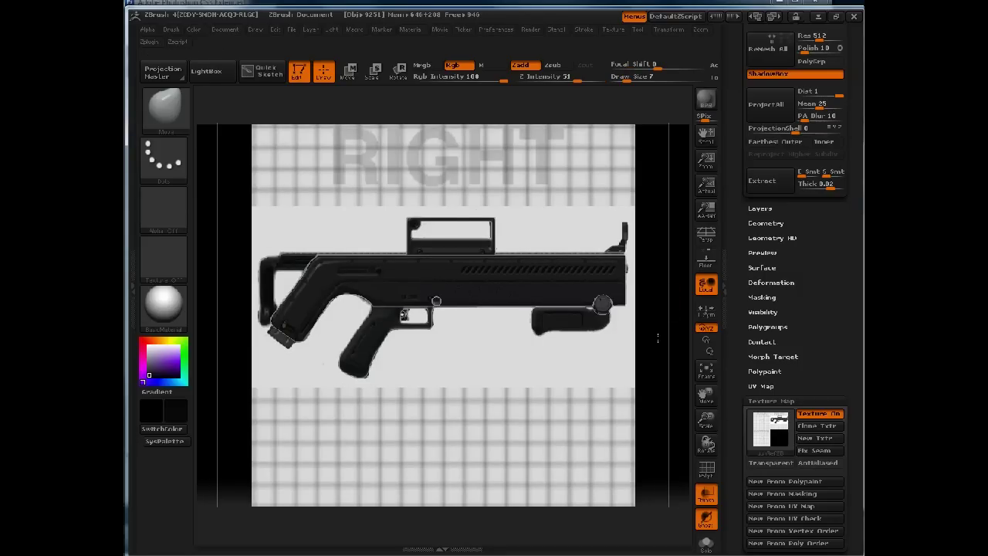
alt+drag(665, 365, 681, 388)
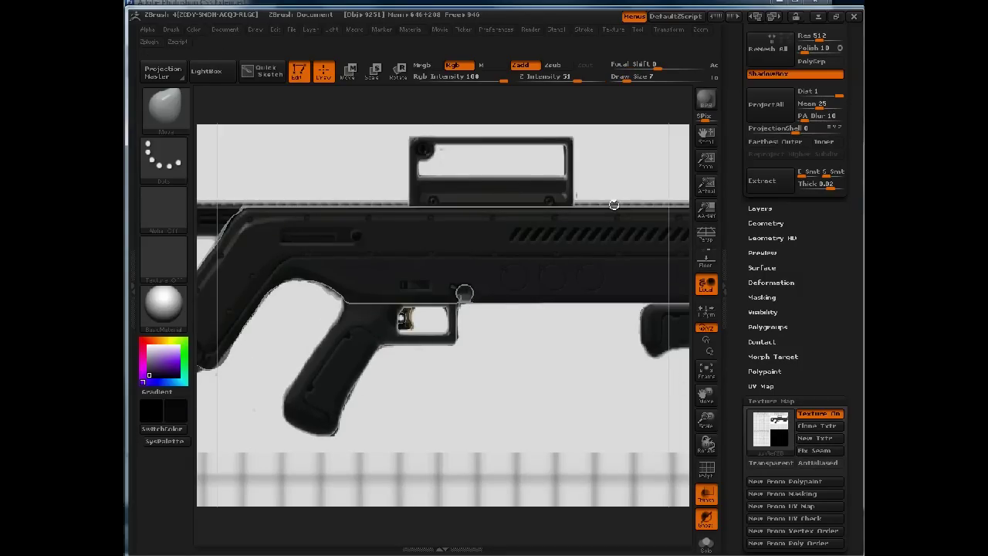
drag(645, 148, 644, 118)
alt+drag(588, 165, 336, 219)
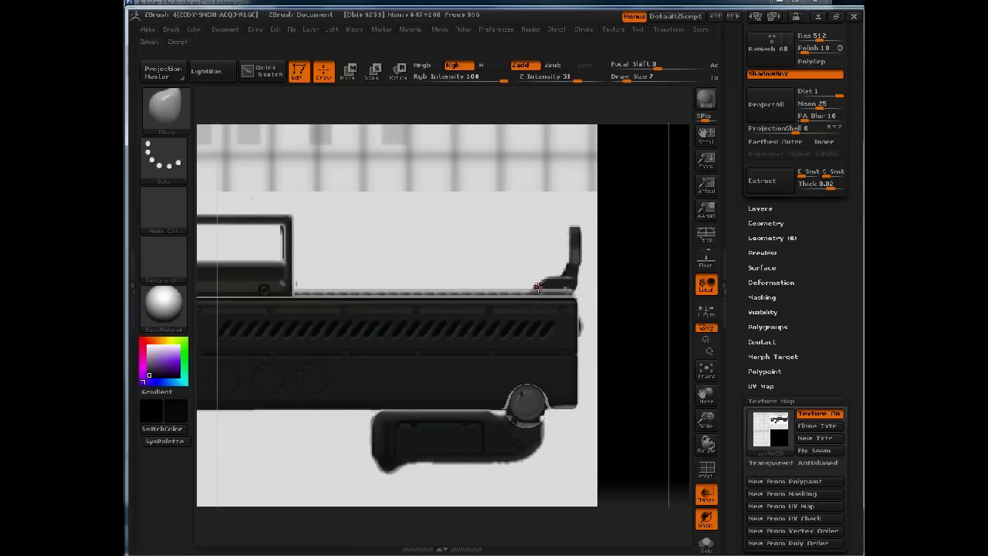
Mask a rectangle over the front sight's base on the shadow box's RIGHT plane with MaskRect
click(163, 100)
key(ctrl+shift)
ctrl+click(165, 96)
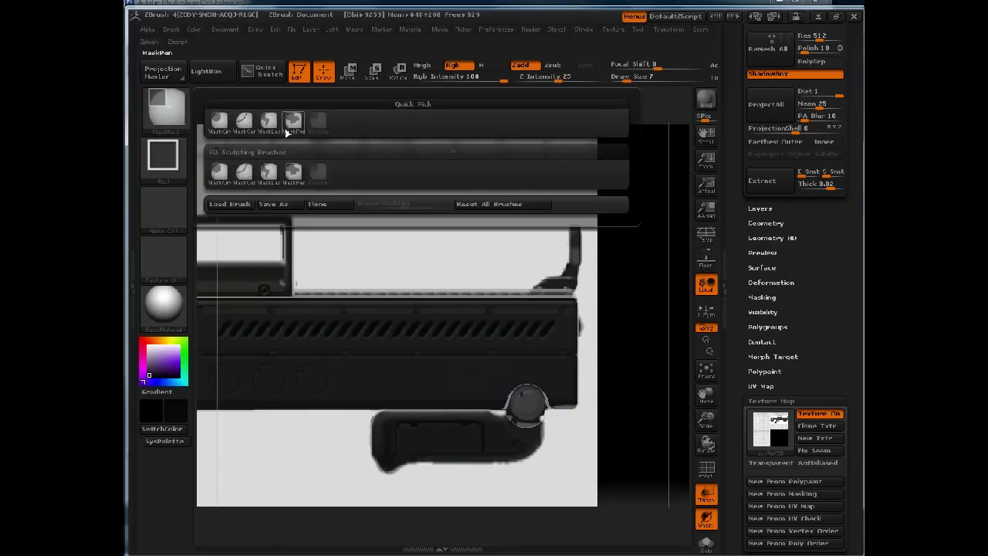
key(ctrl)
drag(625, 277, 536, 306)
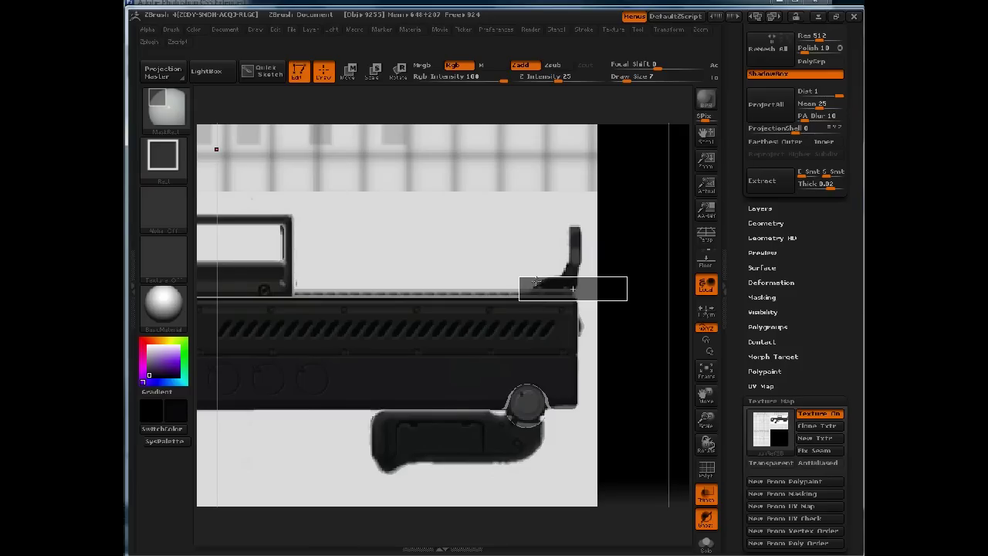
drag(516, 264, 517, 266)
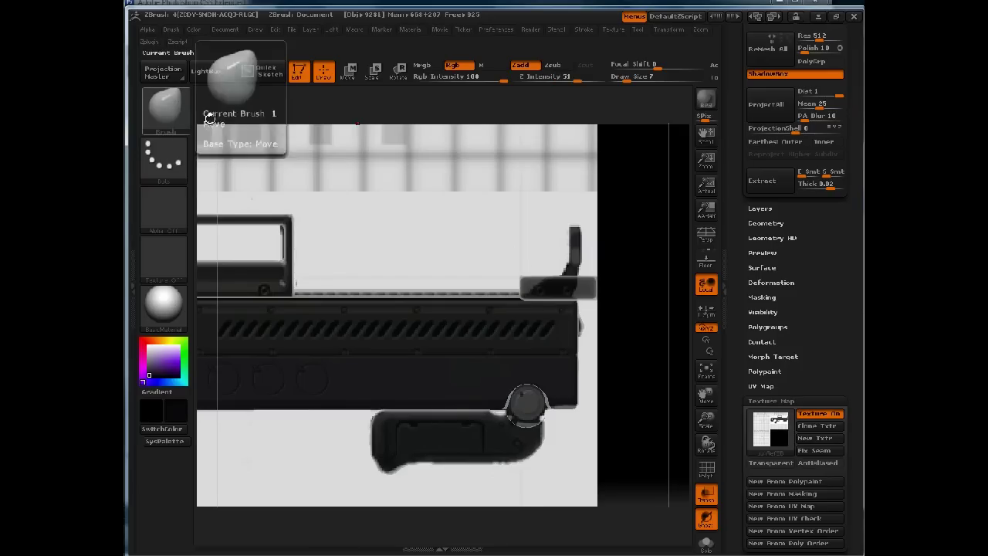
Trim both ends of the front sight's base mask to the slanted reference outline using MaskLasso with the Lasso stroke
key(ctrl)
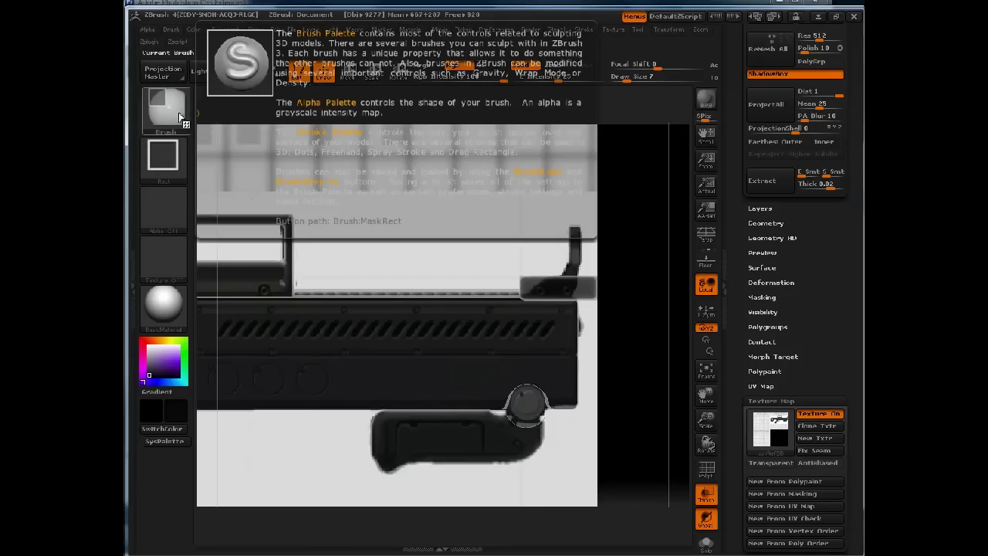
click(179, 117)
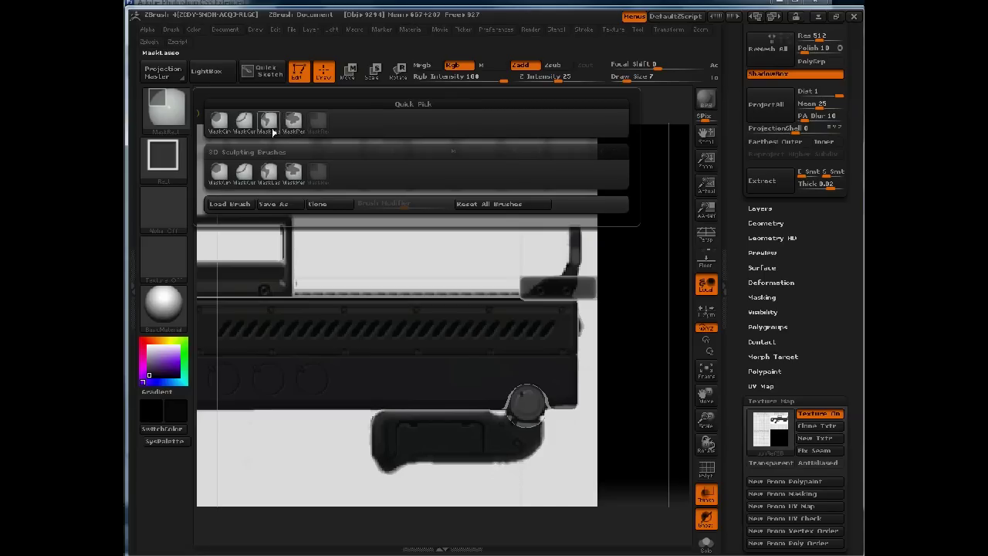
click(289, 127)
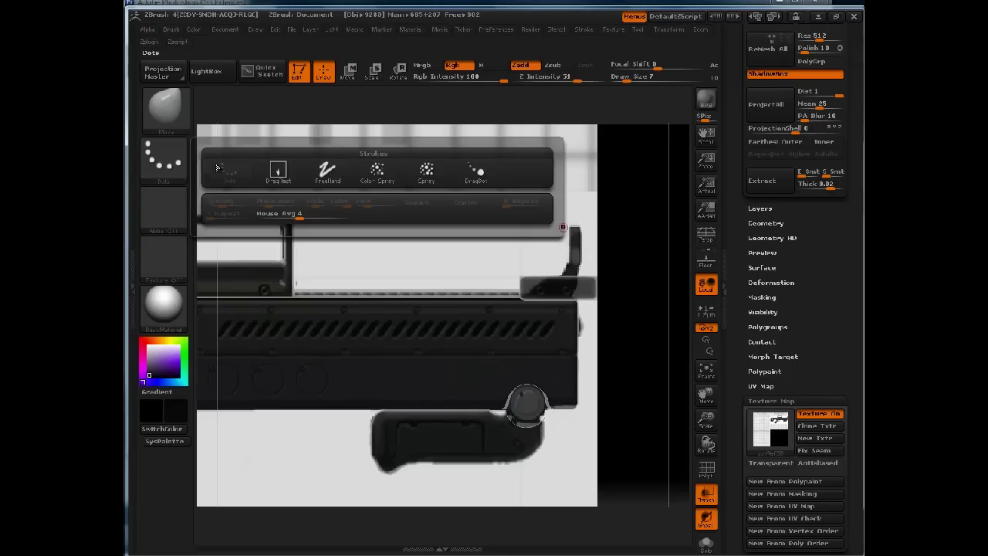
click(185, 158)
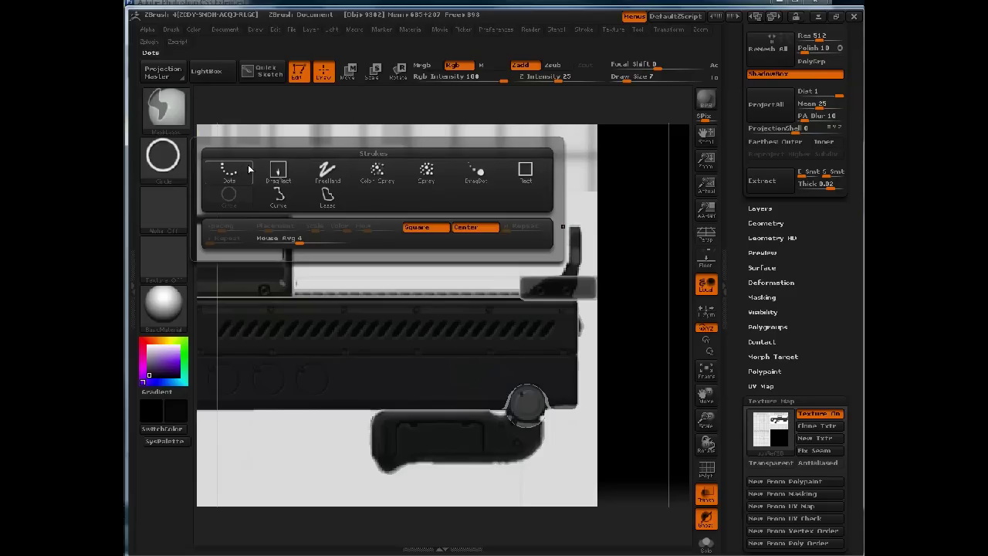
click(325, 198)
mouse_move(522, 236)
mouse_down()
mouse_move(455, 280)
mouse_move(496, 322)
mouse_move(571, 263)
mouse_up()
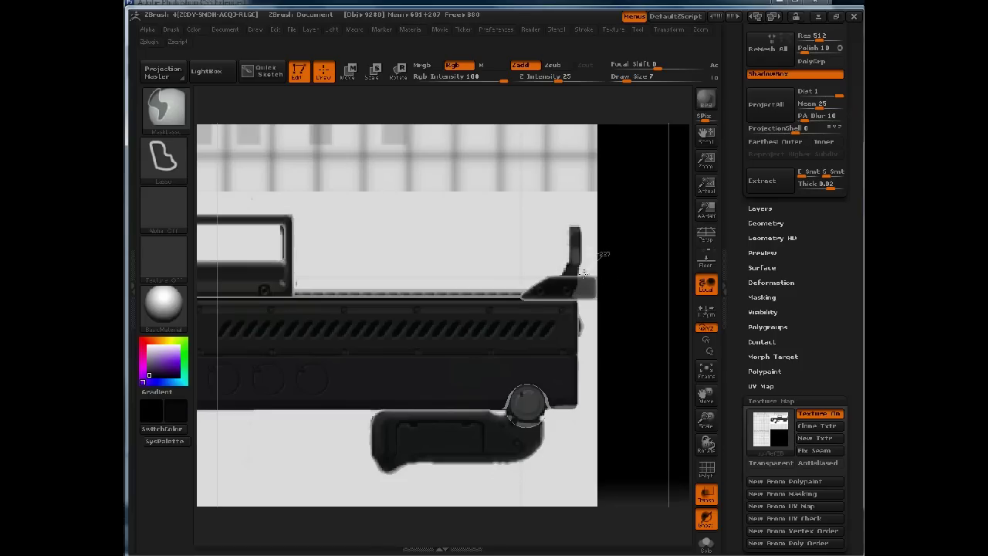
mouse_move(574, 287)
mouse_down()
mouse_move(609, 250)
mouse_move(620, 316)
mouse_move(578, 321)
mouse_up()
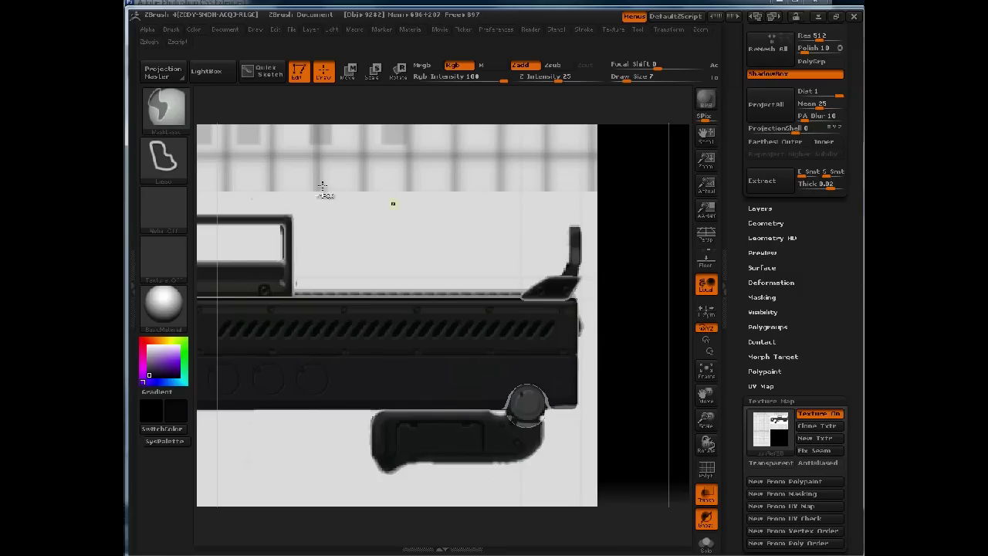
Trim both ends of the front sight's base mask on the RIGHT plane with rectangular MaskRect erasures
click(167, 125)
click(311, 125)
mouse_move(640, 207)
mouse_down()
mouse_move(572, 357)
mouse_move(584, 352)
mouse_up()
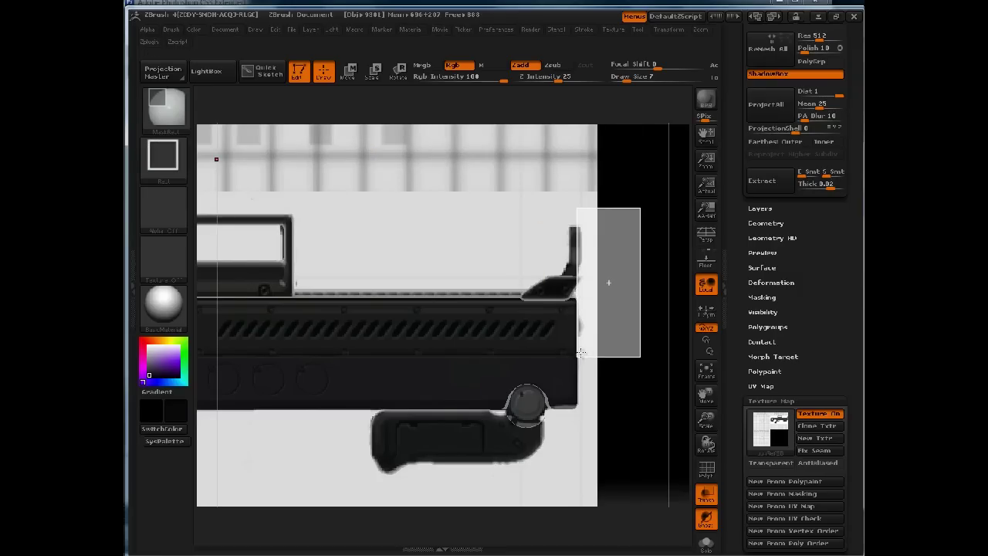
drag(613, 252, 564, 213)
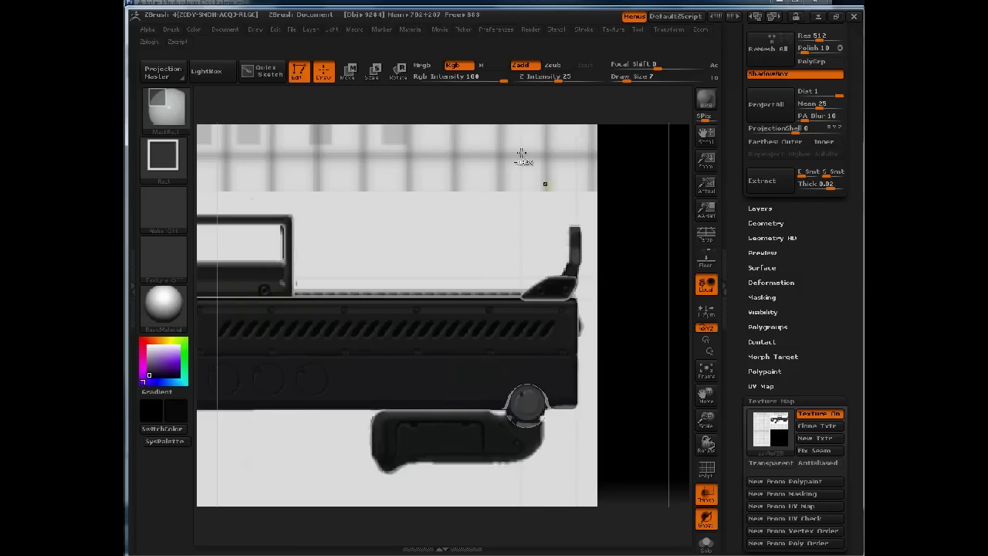
drag(483, 104, 531, 364)
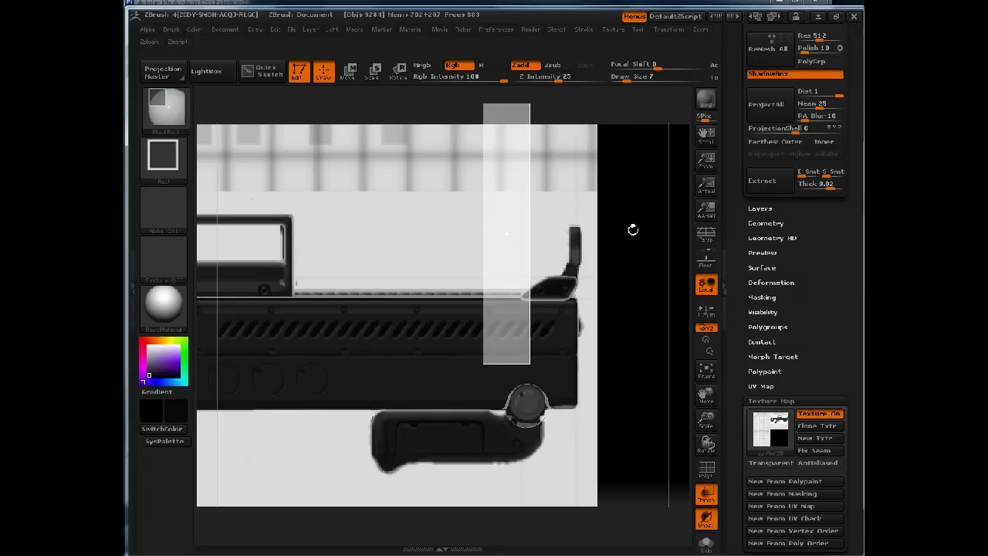
drag(634, 231, 533, 279)
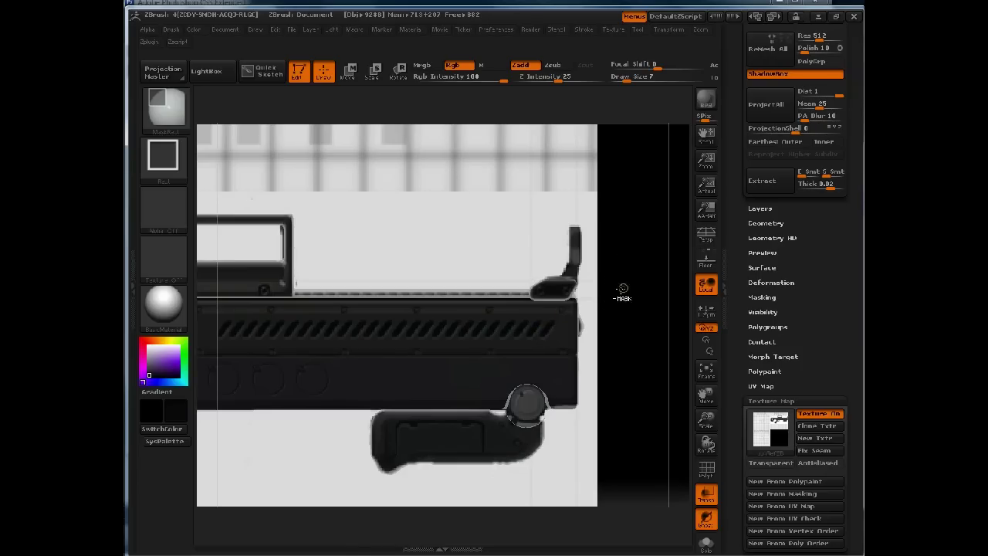
Narrow the front sight's mask on the BACK plane to a thin central strip by unmasking a rectangle on each side
drag(633, 279, 593, 277)
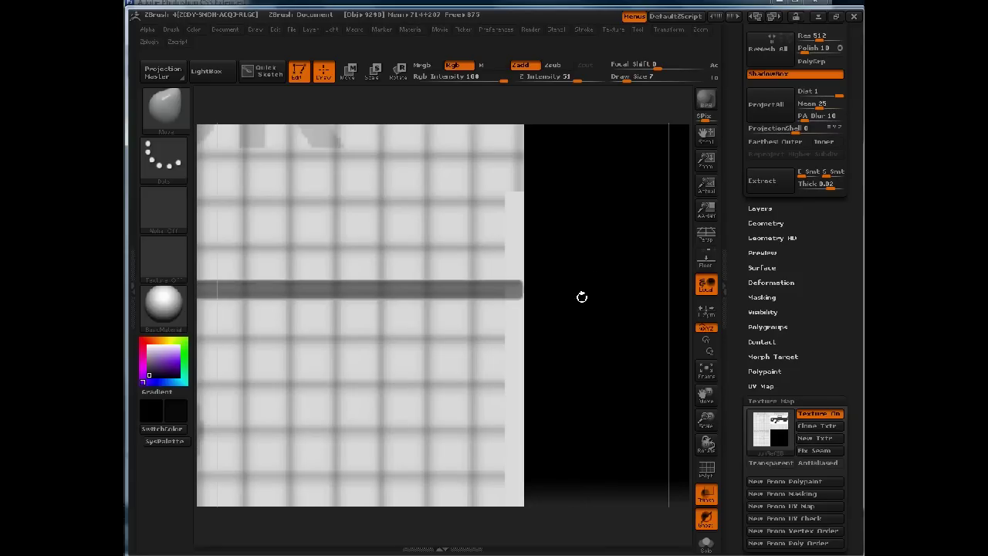
key(f)
mouse_move(422, 104)
ctrl+mouse_down()
mouse_move(439, 223)
mouse_move(468, 271)
mouse_move(441, 260)
mouse_move(443, 269)
ctrl+mouse_up()
drag(516, 95, 564, 212)
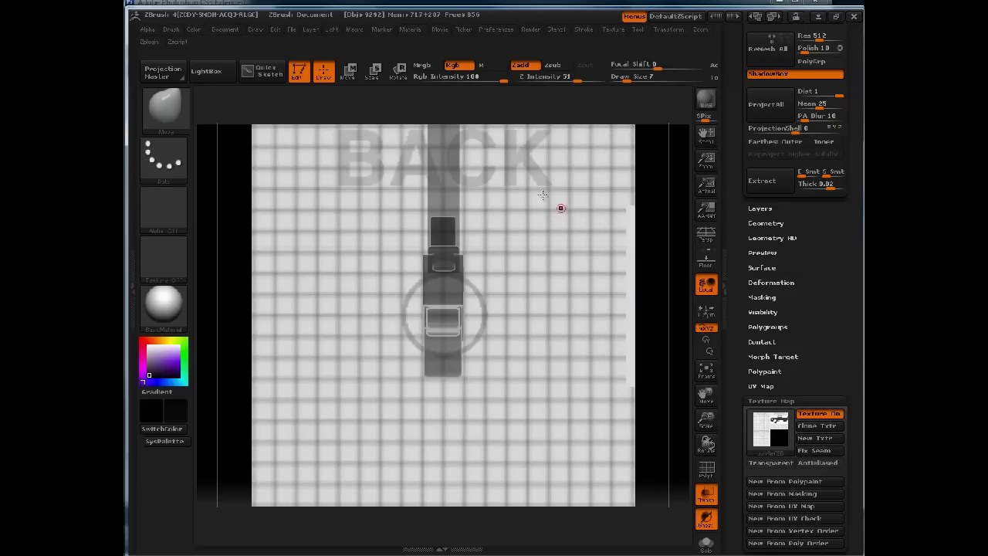
ctrl+drag(420, 112, 437, 244)
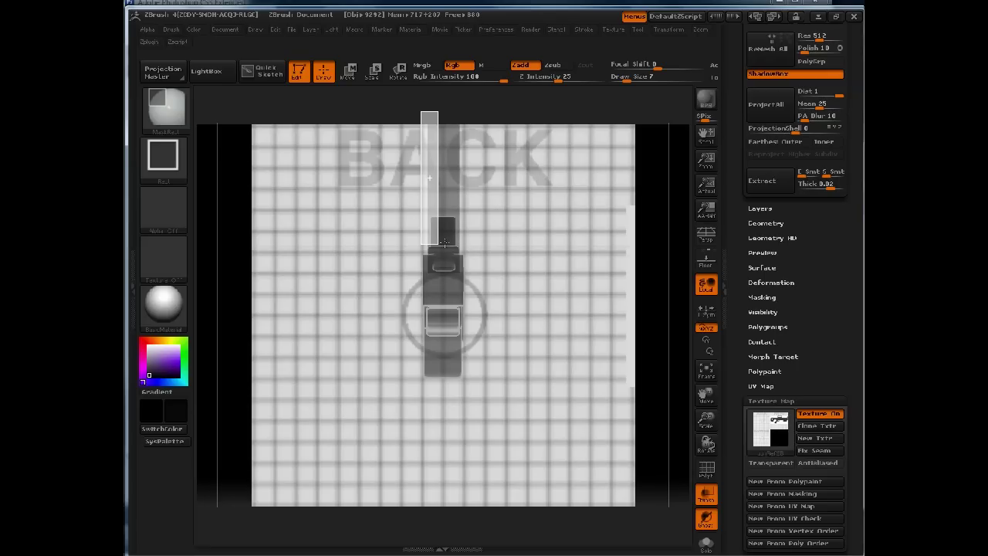
ctrl+drag(481, 114, 447, 244)
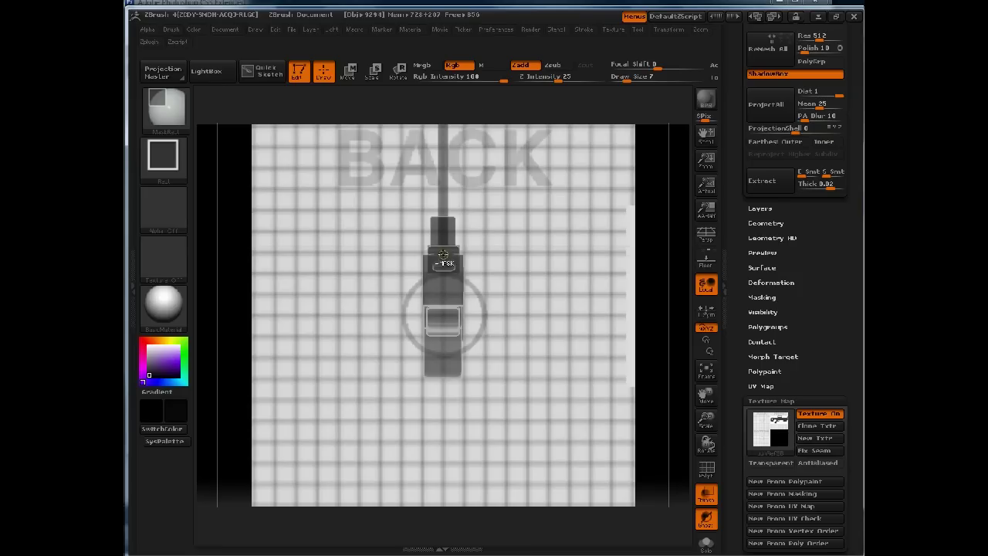
Mask the front sight's slanted neck above its base on the RIGHT plane with the MaskPen brush
mouse_move(451, 96)
mouse_down()
mouse_move(534, 137)
mouse_move(591, 261)
mouse_move(578, 229)
mouse_up()
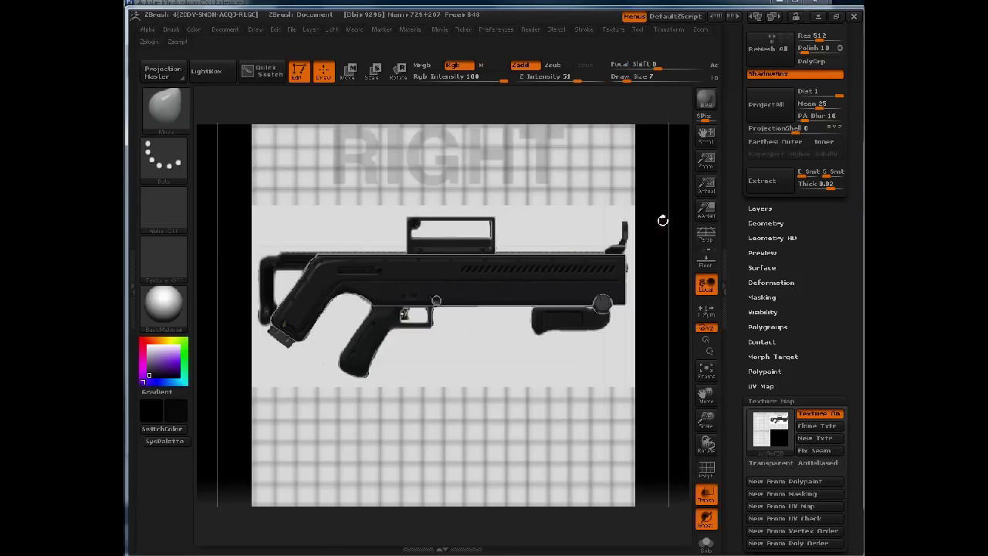
alt+drag(661, 223, 521, 219)
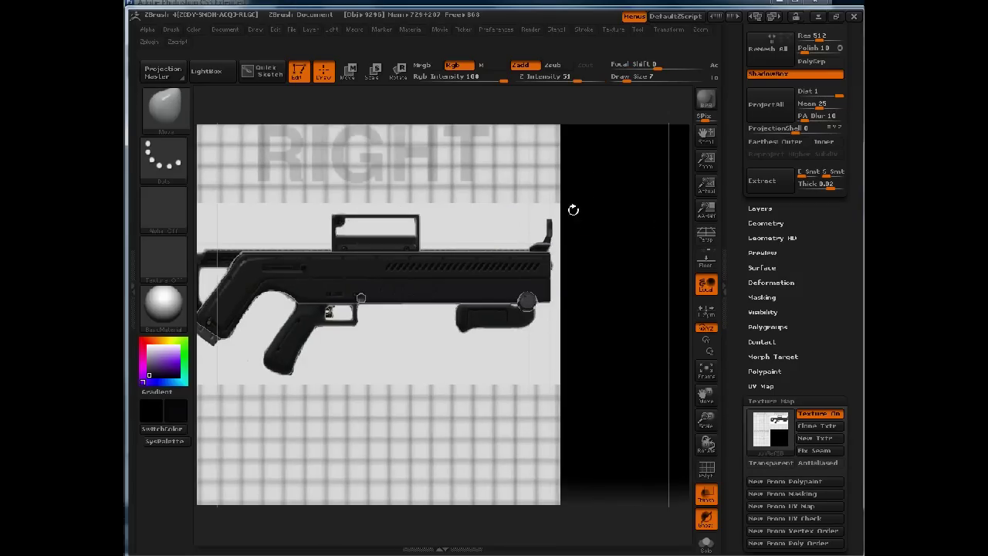
drag(603, 214, 621, 295)
drag(670, 182, 662, 181)
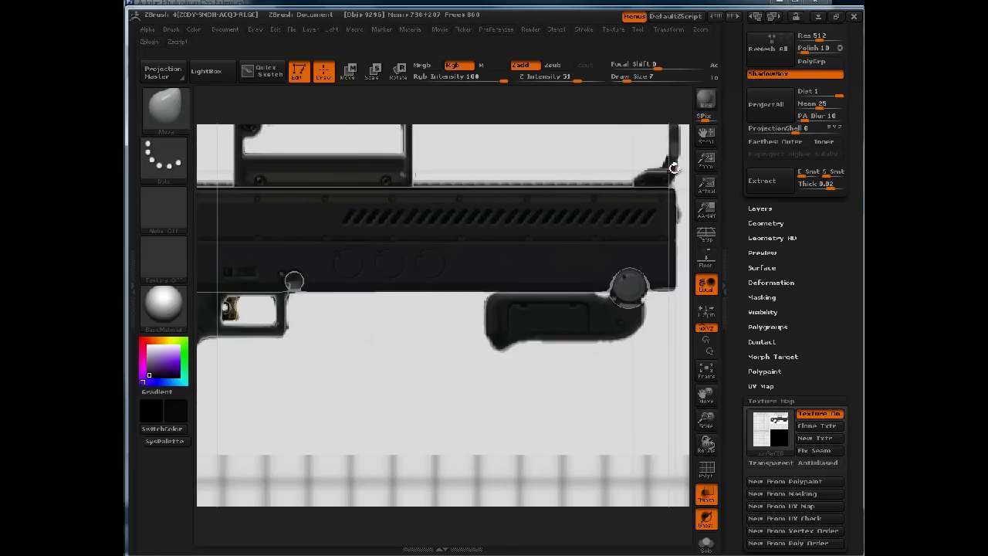
alt+right_drag(559, 186, 540, 210)
key(ctrl)
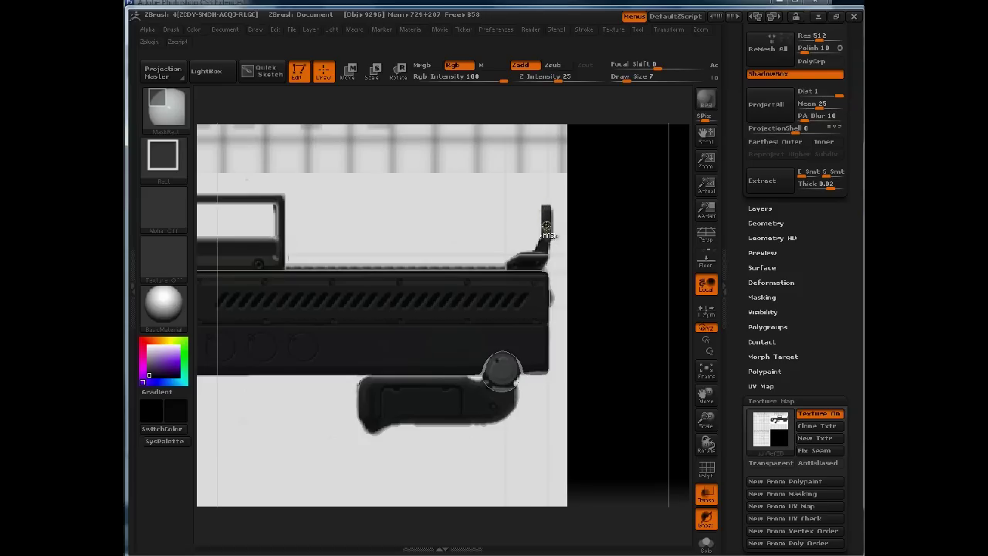
click(165, 110)
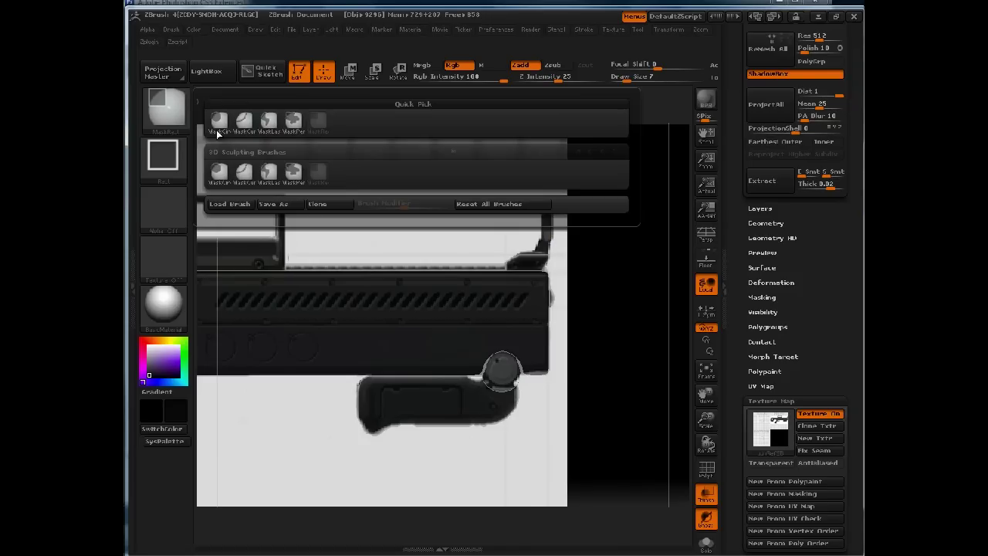
click(292, 121)
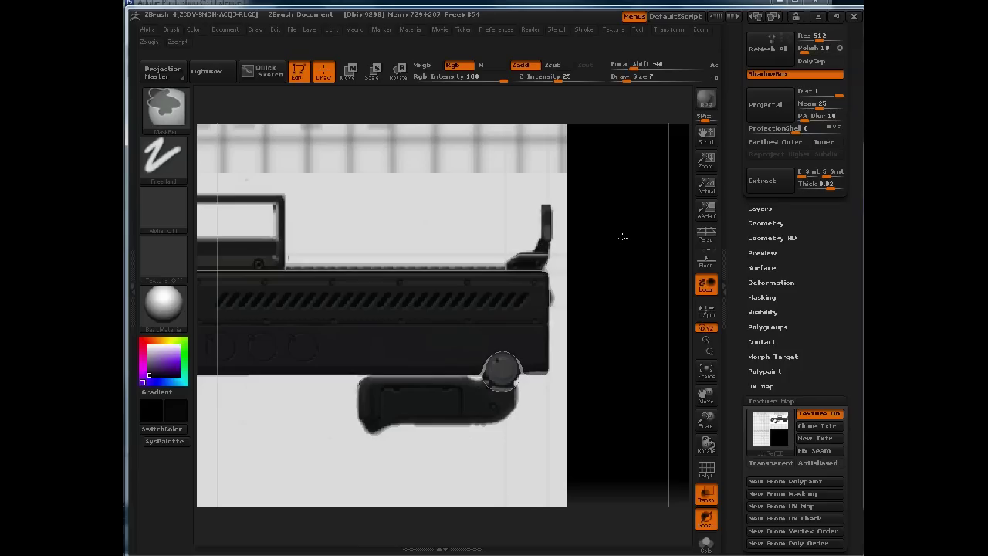
key(ctrl)
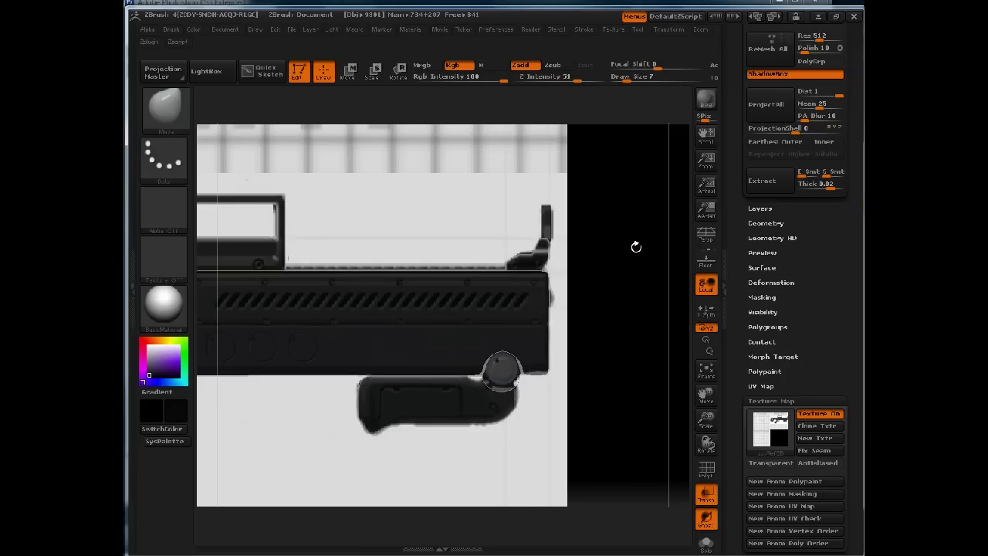
Mask the front sight's upright post on the RIGHT plane, following the reference above the neck
drag(621, 250, 597, 249)
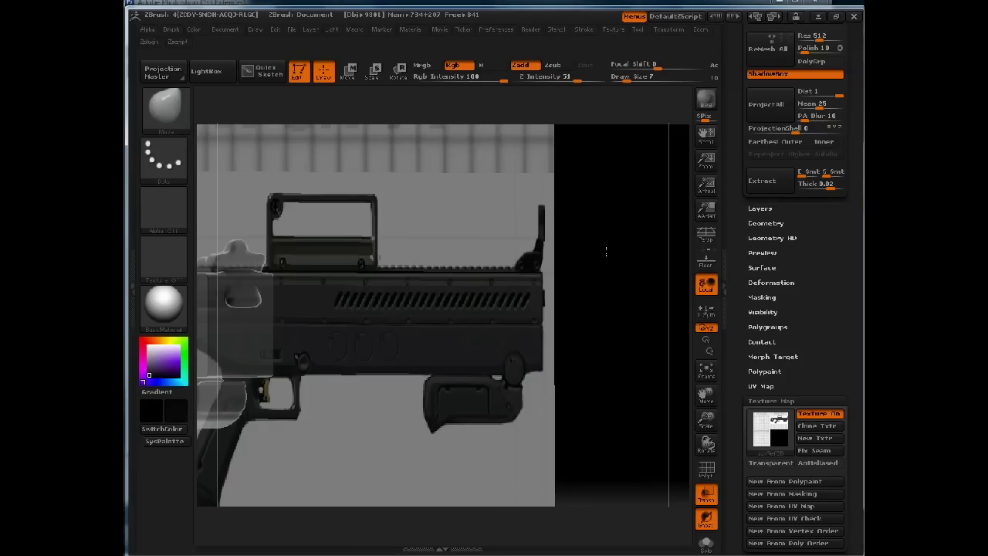
key(shift)
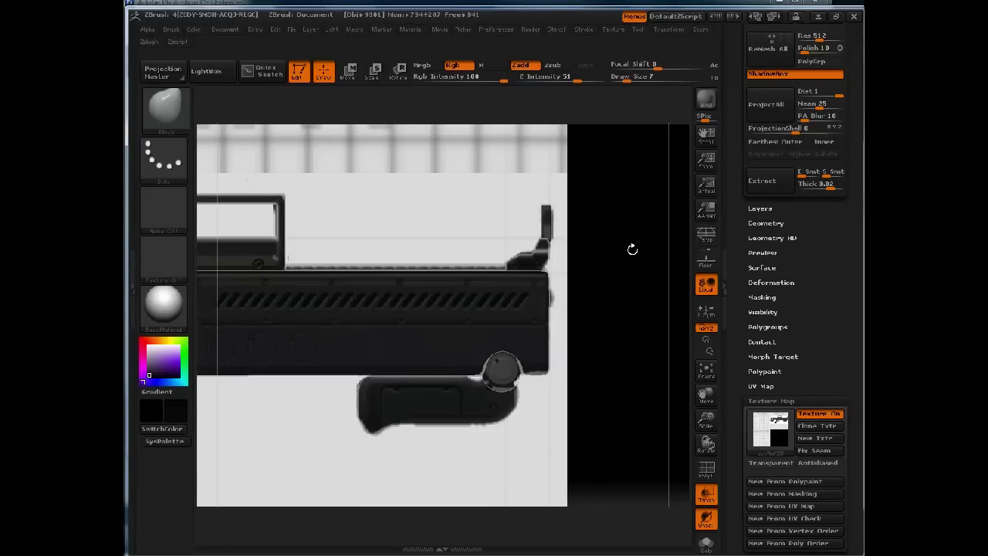
key(shift)
key(ctrl)
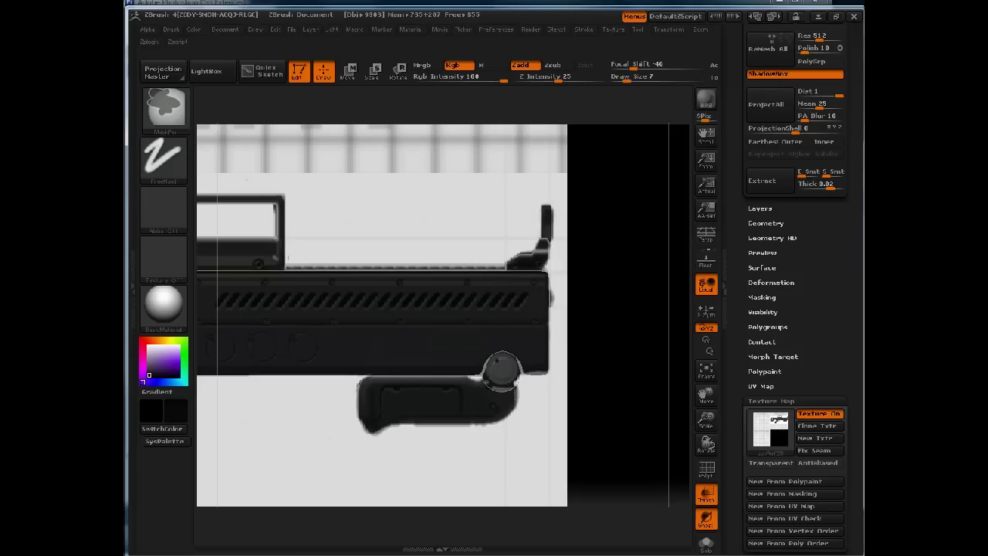
key(ctrl)
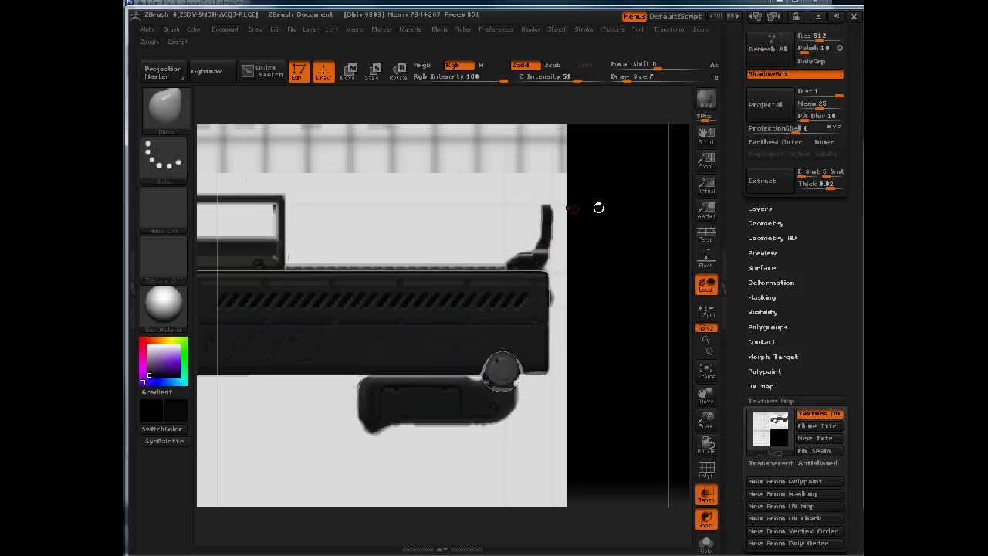
Mask a wide rectangular head over the top of the front sight on the BACK plane, matching the reference width
mouse_move(614, 216)
mouse_down()
mouse_move(571, 216)
mouse_move(568, 236)
mouse_up()
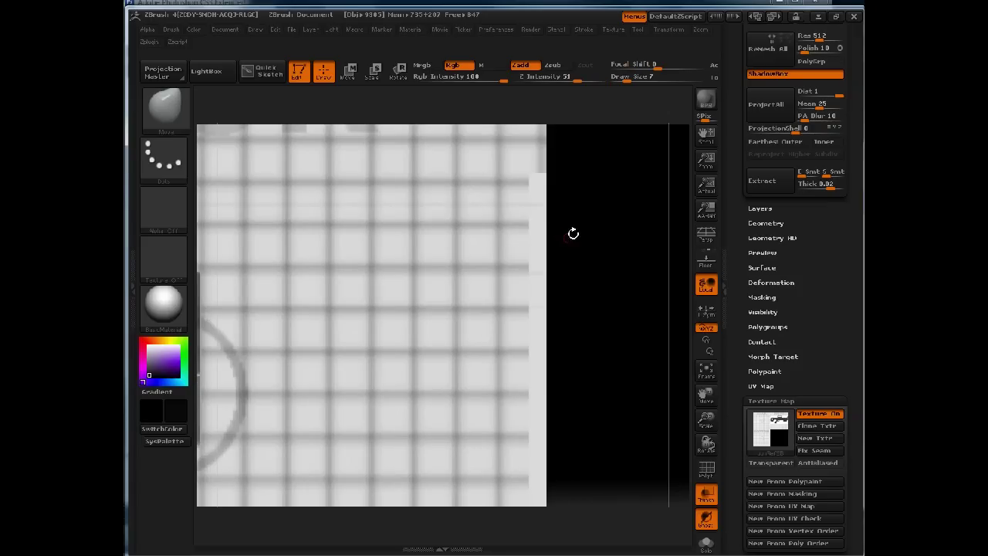
key(f)
alt+drag(548, 181, 416, 293)
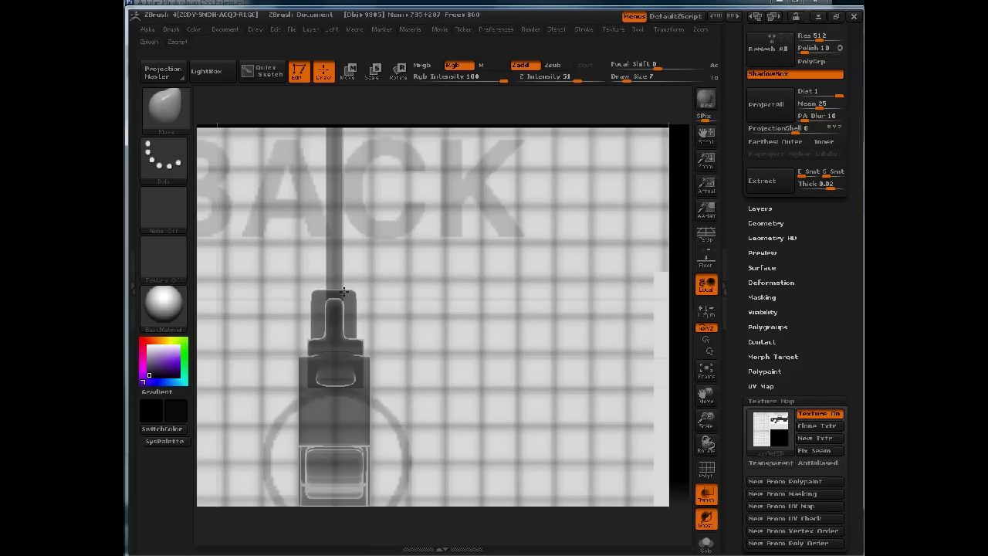
drag(354, 293, 276, 315)
key(ctrl)
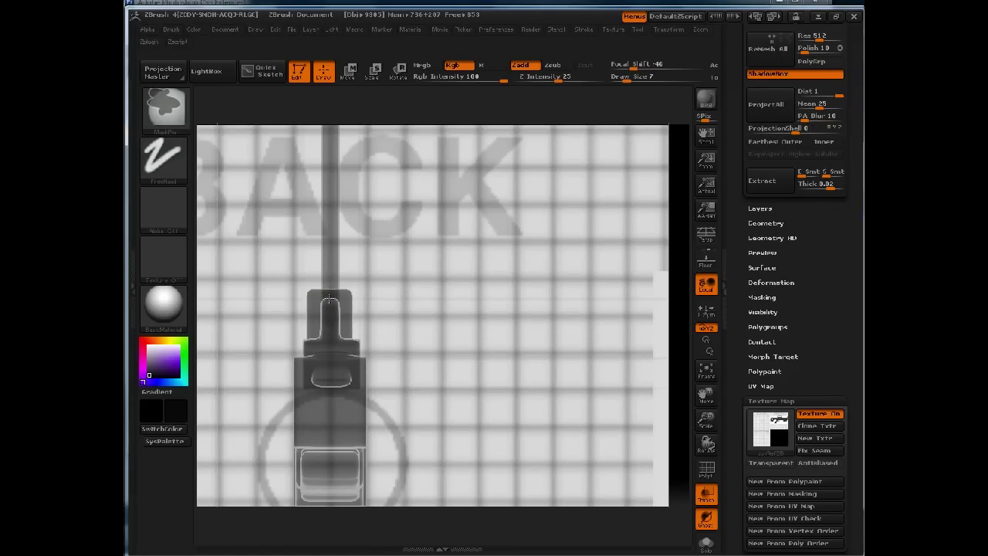
ctrl+click(308, 292)
ctrl+click(327, 109)
key(ctrl)
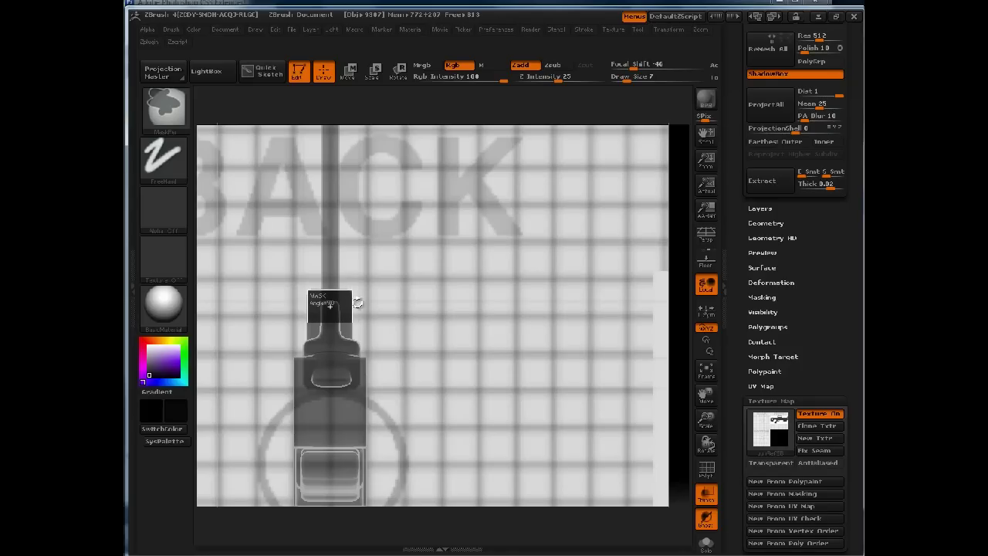
ctrl+drag(342, 312, 348, 326)
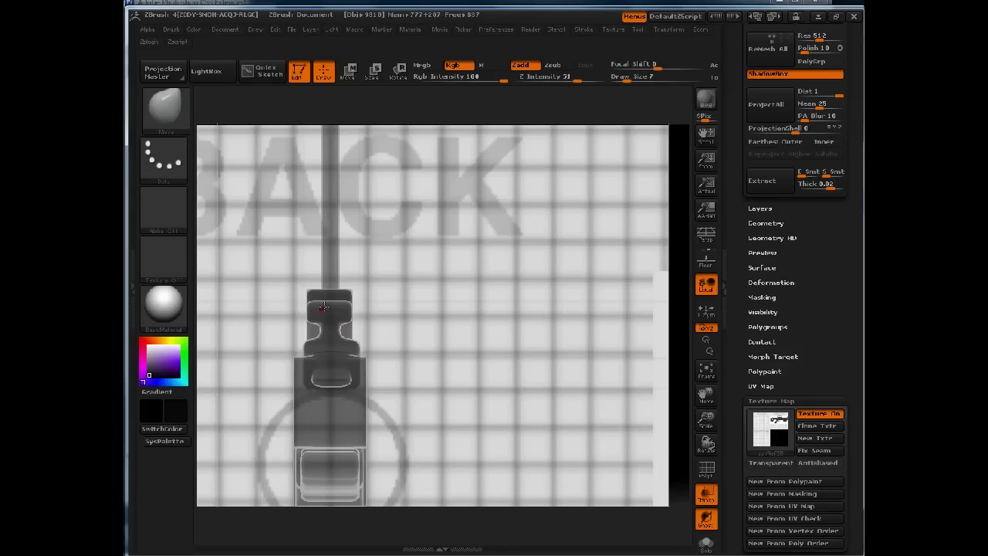
Extend the front sight's post mask on the RIGHT plane up to the top of the reference
drag(428, 117, 465, 117)
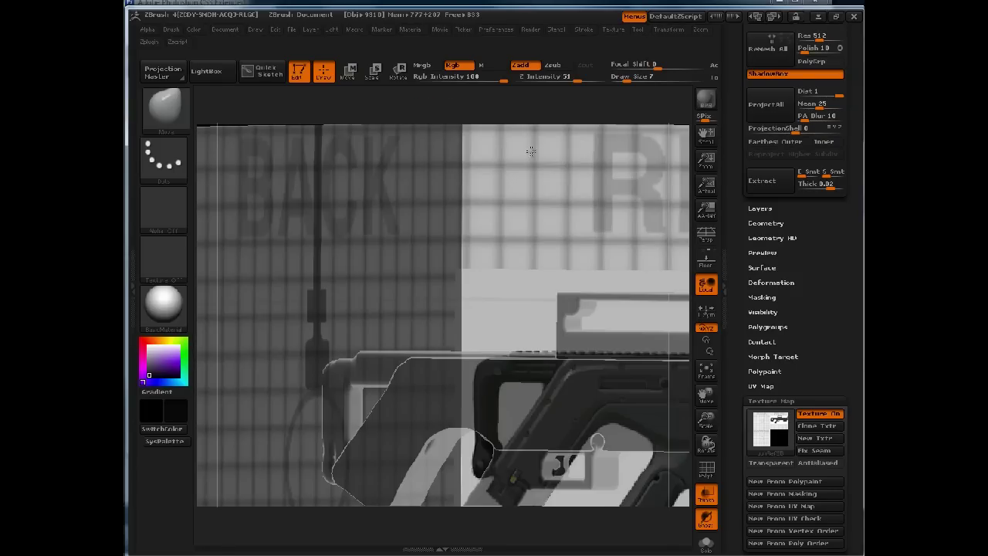
drag(595, 146, 470, 291)
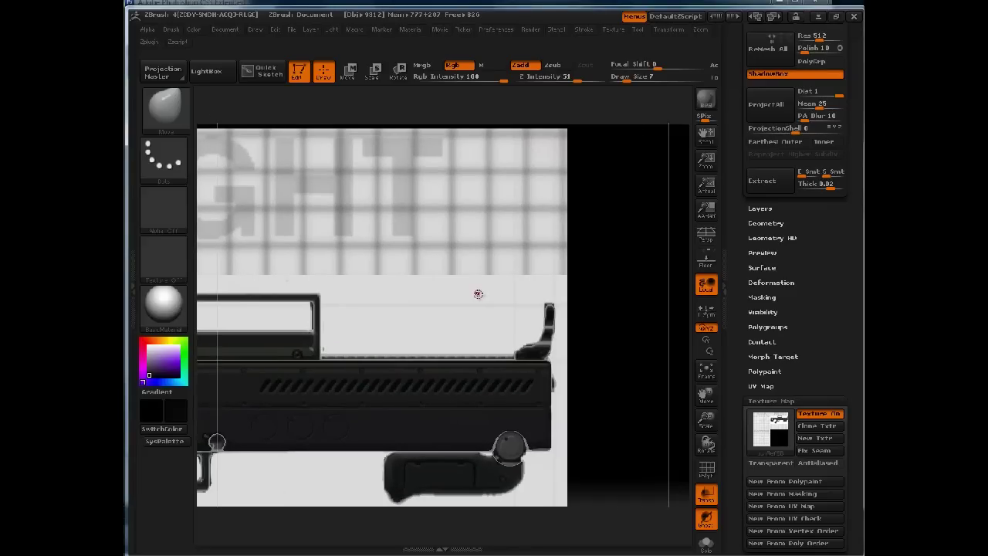
key(ctrl)
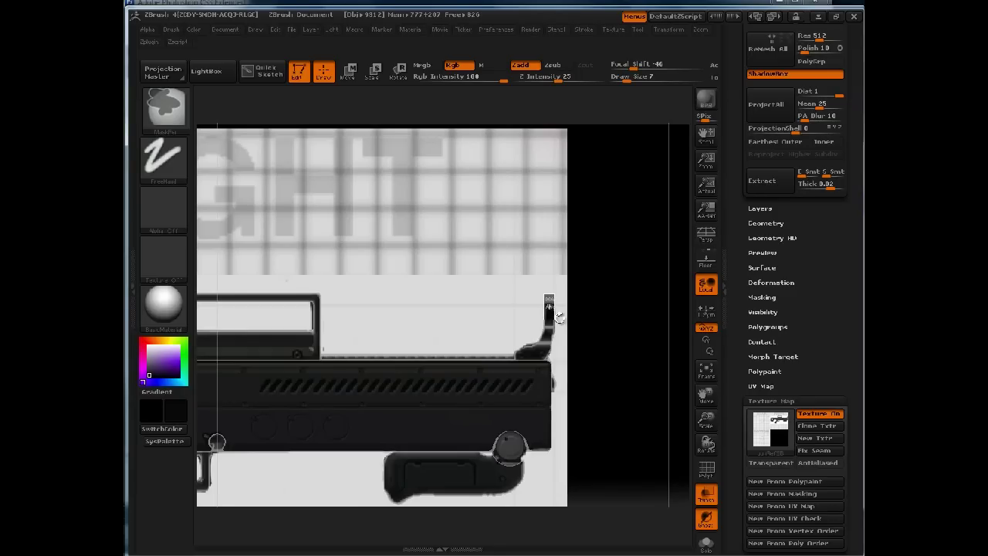
key(ctrl)
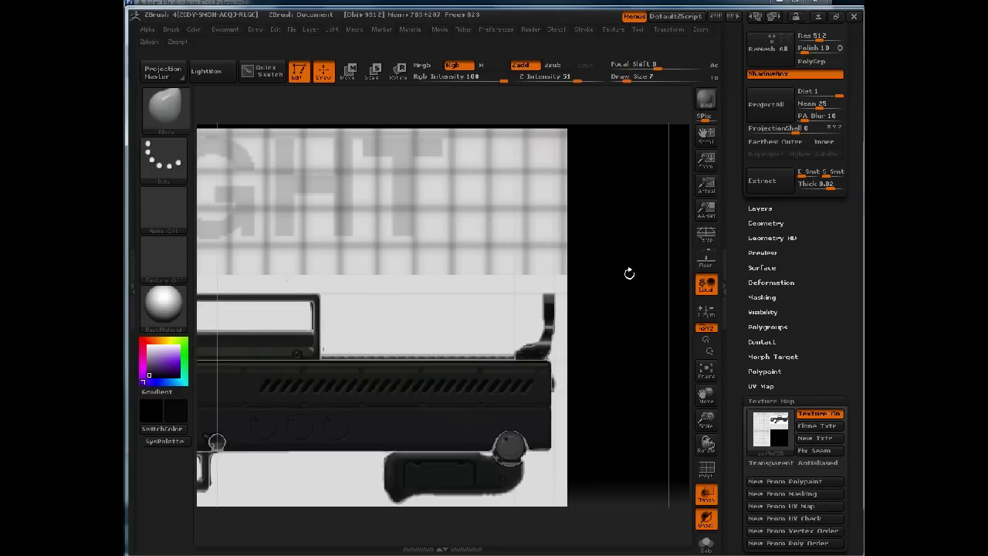
Cut a rectangular opening into the front sight's head by unmasking its centre on the BACK plane
drag(611, 273, 437, 286)
key(space)
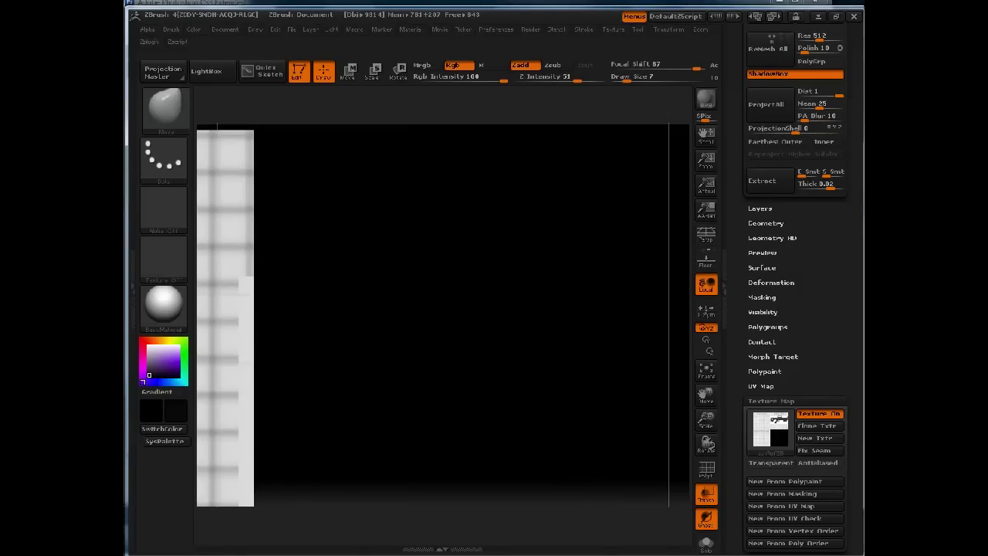
alt+drag(382, 241, 682, 258)
alt+drag(233, 271, 504, 204)
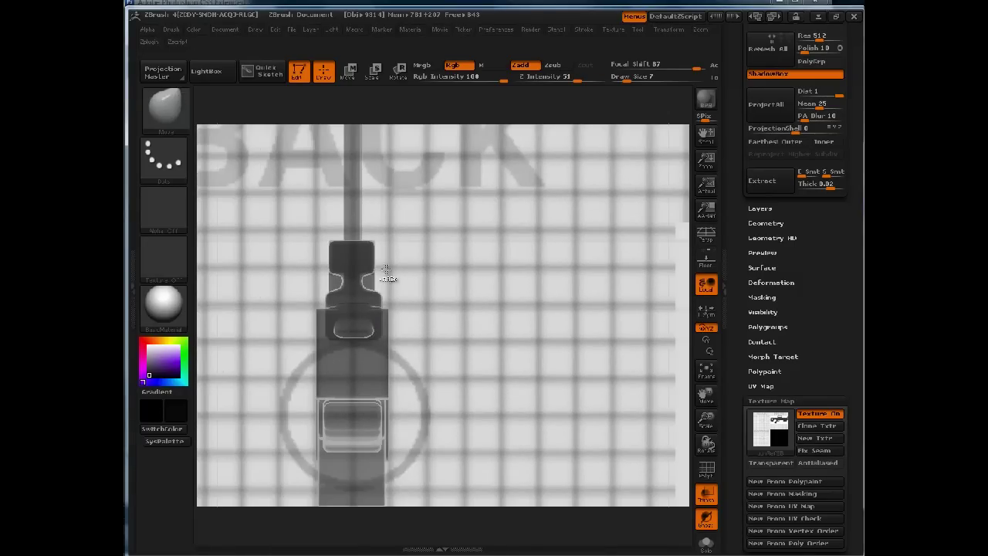
alt+drag(334, 268, 360, 262)
key(ctrl+shift)
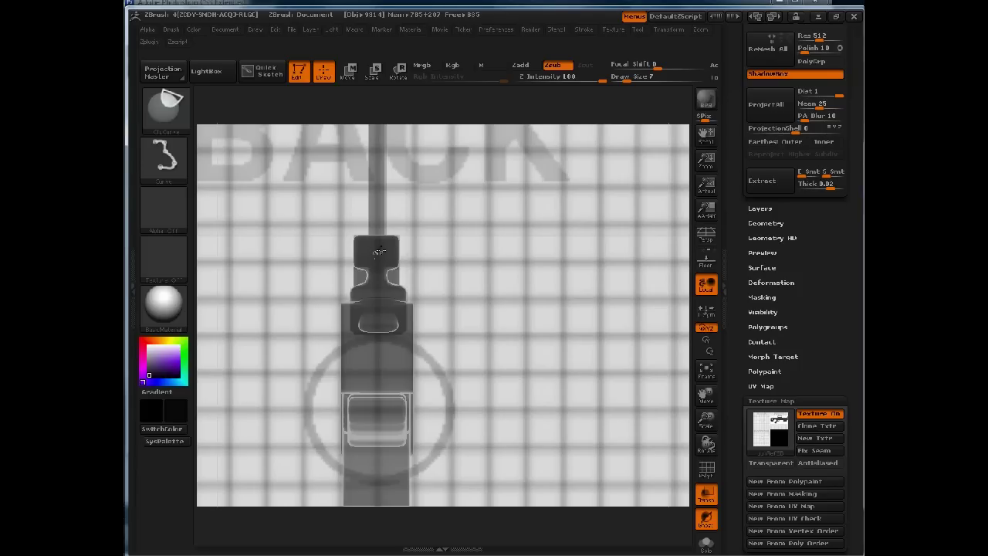
ctrl+shift+drag(428, 225, 383, 256)
key(ctrl)
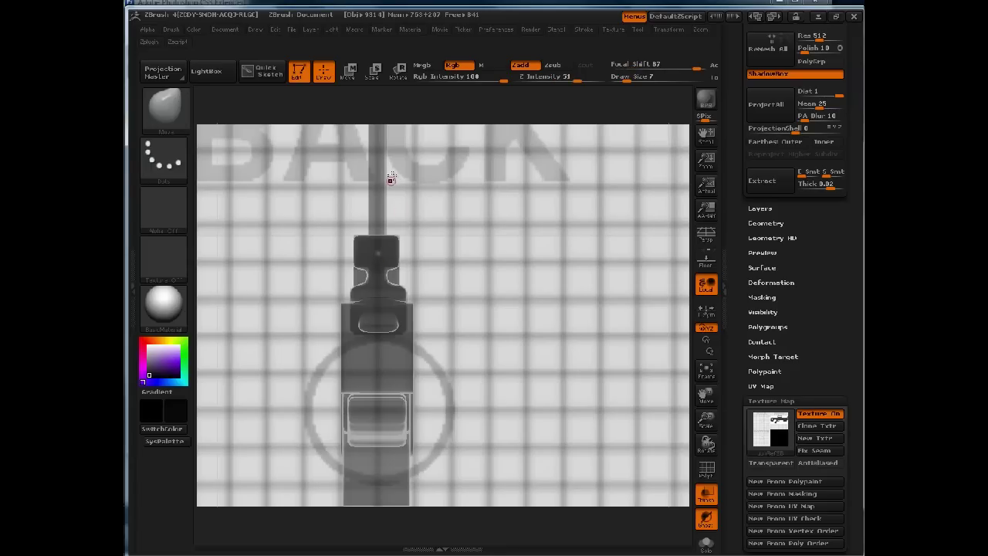
ctrl+shift+drag(373, 106, 389, 116)
ctrl+drag(373, 98, 393, 114)
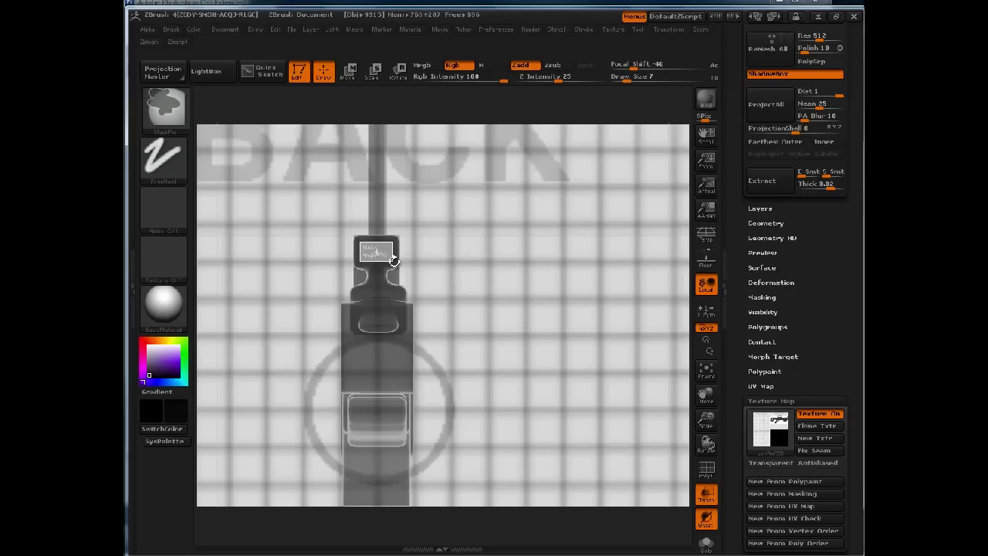
mouse_move(394, 261)
ctrl+mouse_down()
mouse_move(422, 248)
mouse_move(408, 265)
mouse_move(415, 278)
ctrl+mouse_up()
Isolate the front sight's ShadowBox subtool by hiding all the other gun parts
drag(457, 110, 506, 119)
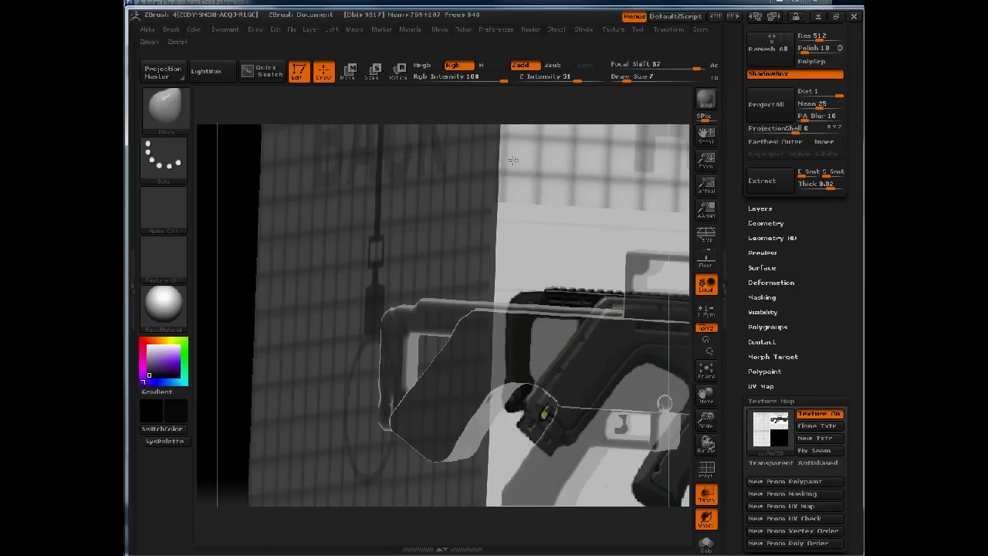
shift+drag(577, 121, 439, 103)
alt+drag(363, 112, 201, 145)
alt+drag(662, 303, 616, 286)
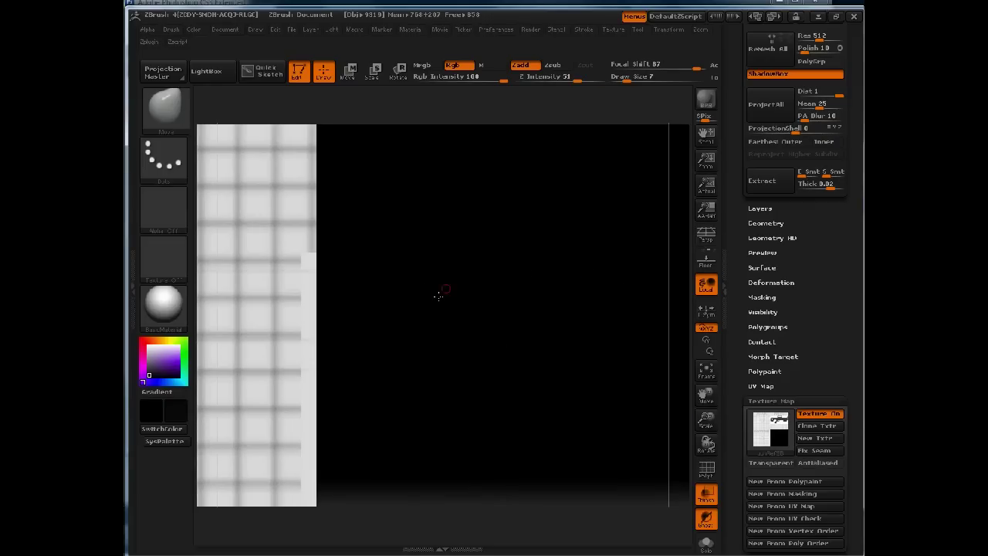
key(f)
alt+drag(487, 105, 498, 188)
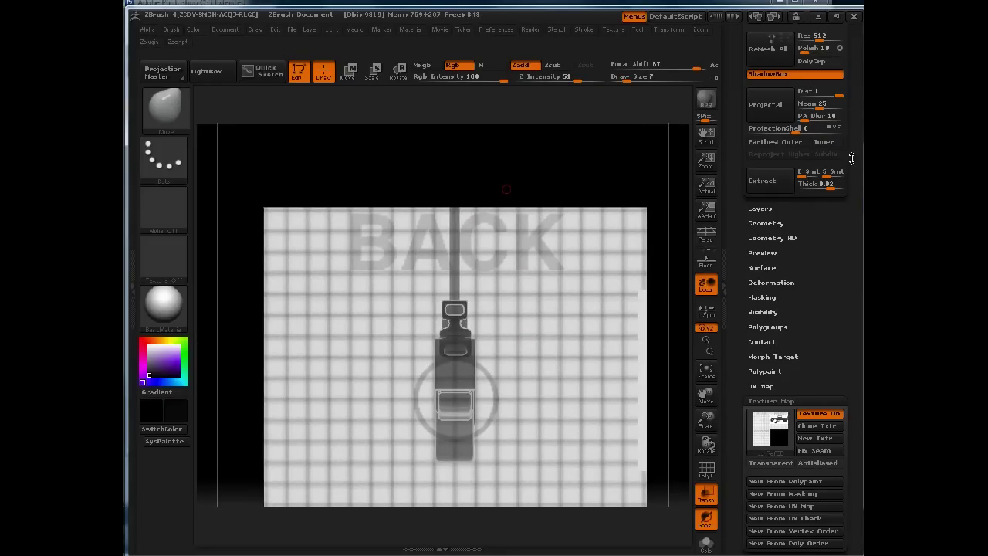
scroll(851, 158, up, 10)
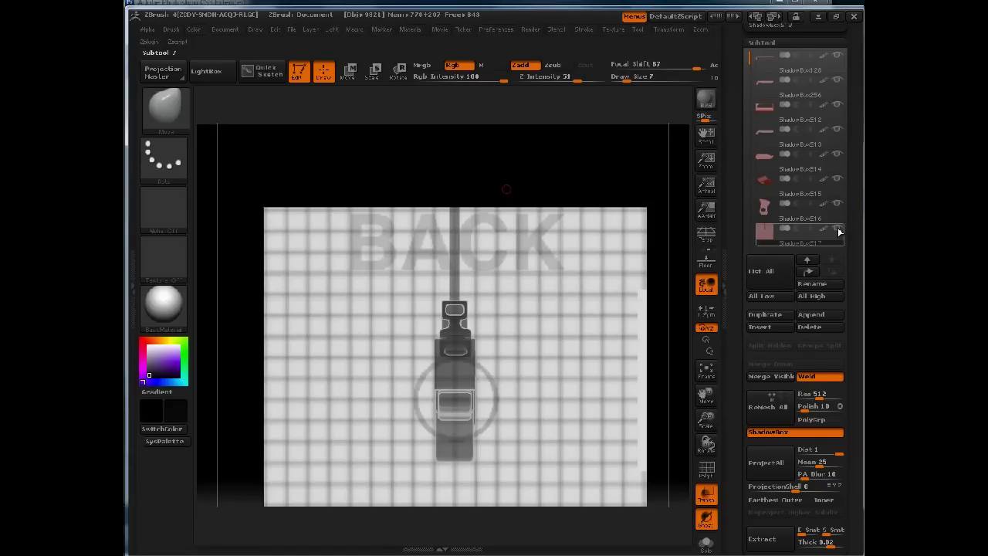
click(837, 230)
Refine the lower front corner of the front sight's base mask on the RIGHT plane and update its ShadowBox mesh
alt+drag(521, 218, 531, 293)
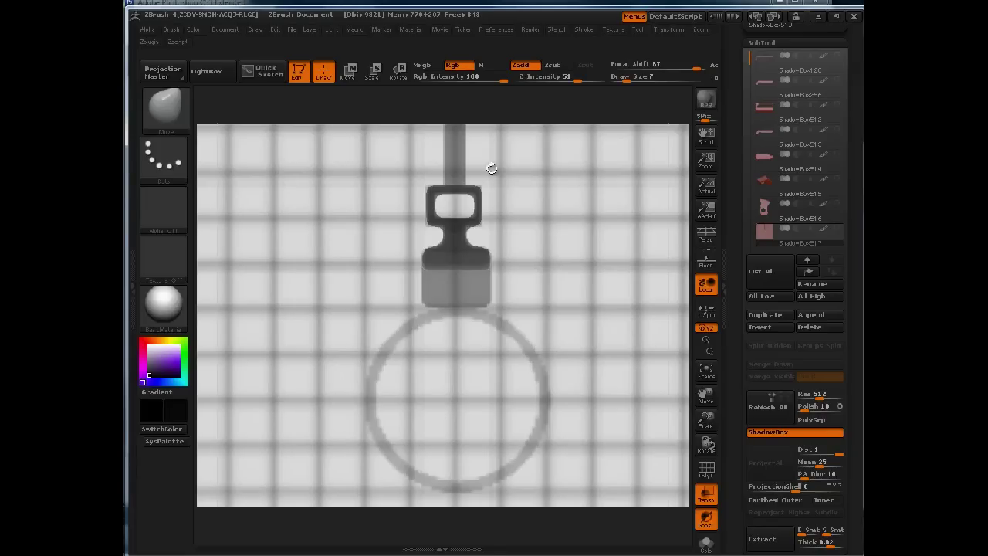
drag(481, 185, 455, 308)
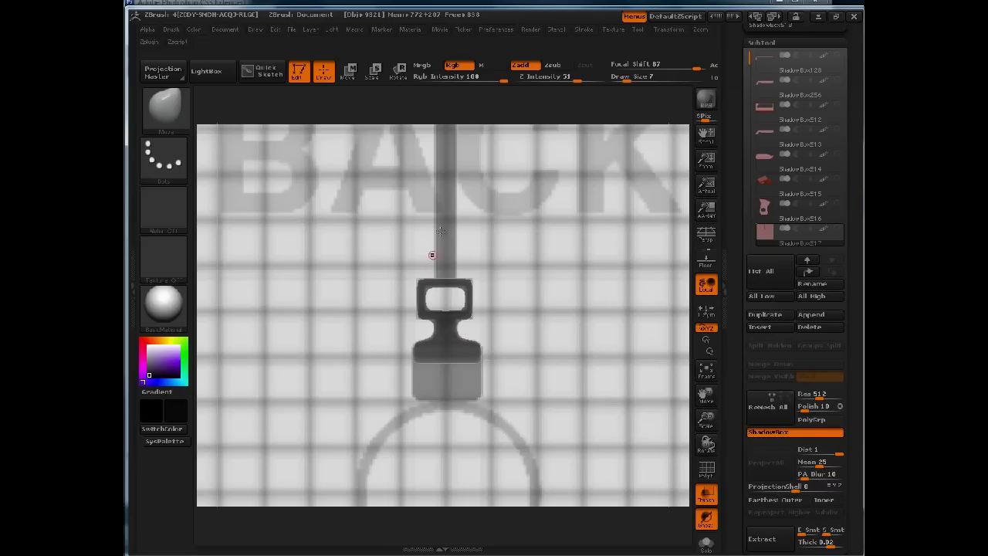
drag(653, 127, 553, 252)
alt+drag(612, 243, 617, 333)
alt+drag(668, 262, 681, 261)
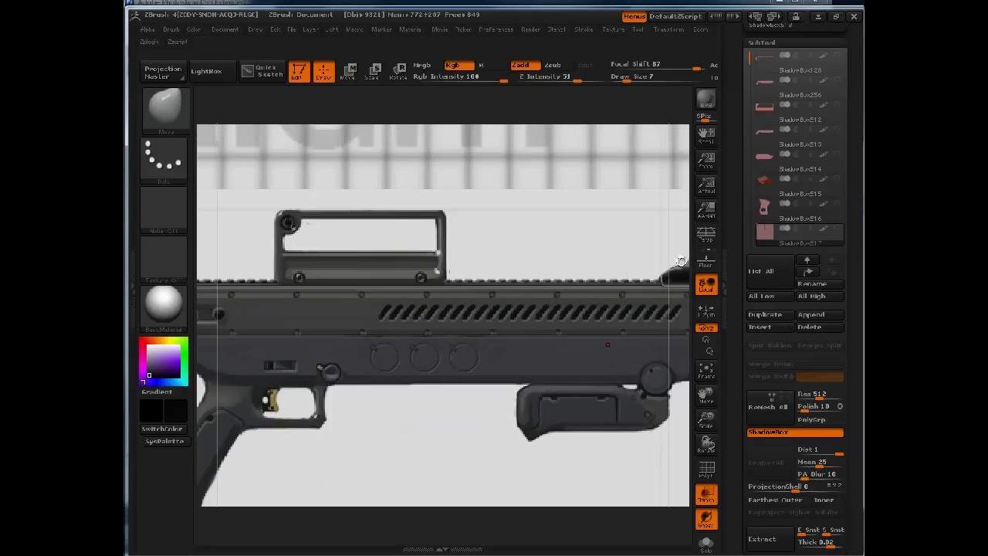
drag(670, 103, 473, 136)
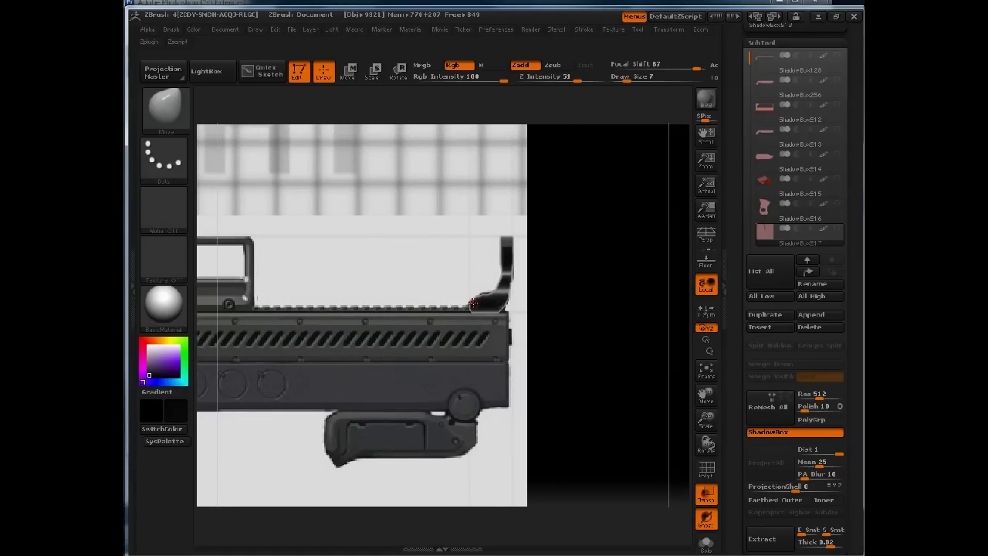
key(ctrl)
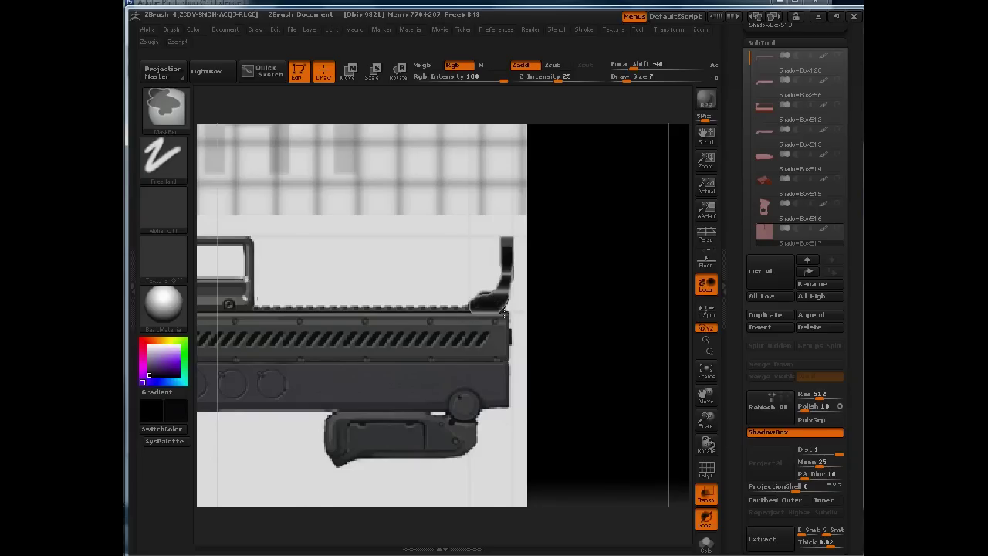
ctrl+drag(506, 315, 510, 299)
key(ctrl)
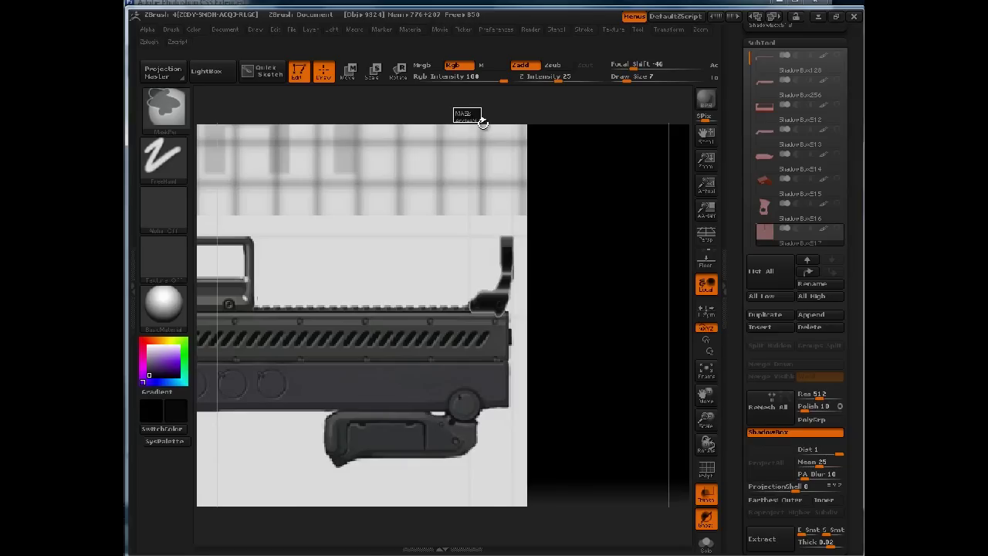
mouse_move(480, 120)
ctrl+mouse_down()
mouse_move(503, 397)
mouse_move(503, 316)
mouse_move(571, 303)
mouse_move(549, 282)
mouse_move(566, 287)
mouse_move(552, 242)
mouse_move(584, 249)
mouse_move(528, 260)
mouse_move(674, 282)
mouse_move(599, 251)
ctrl+mouse_up()
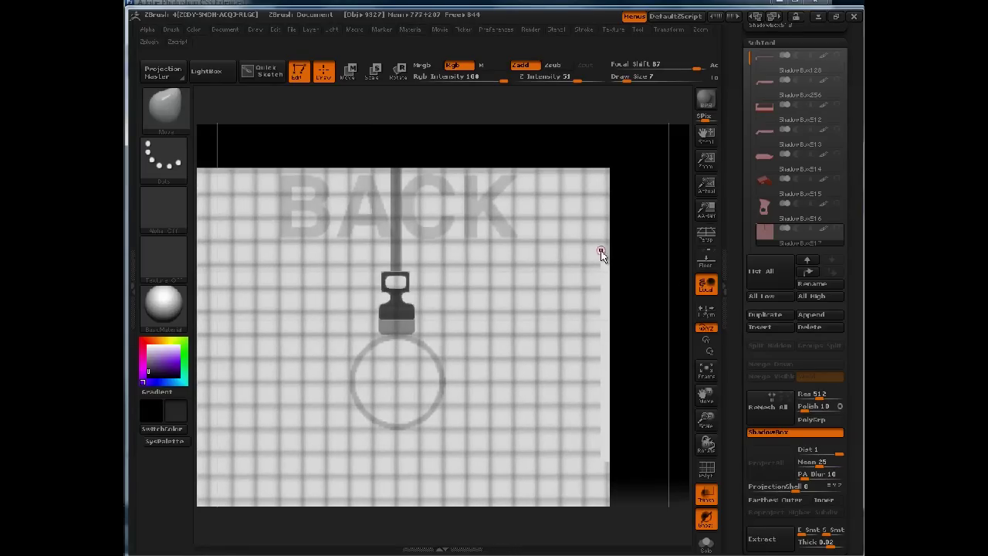
Turn off ShadowBox for the finished front sight and show all the other gun subtools again
click(772, 431)
drag(499, 293, 556, 294)
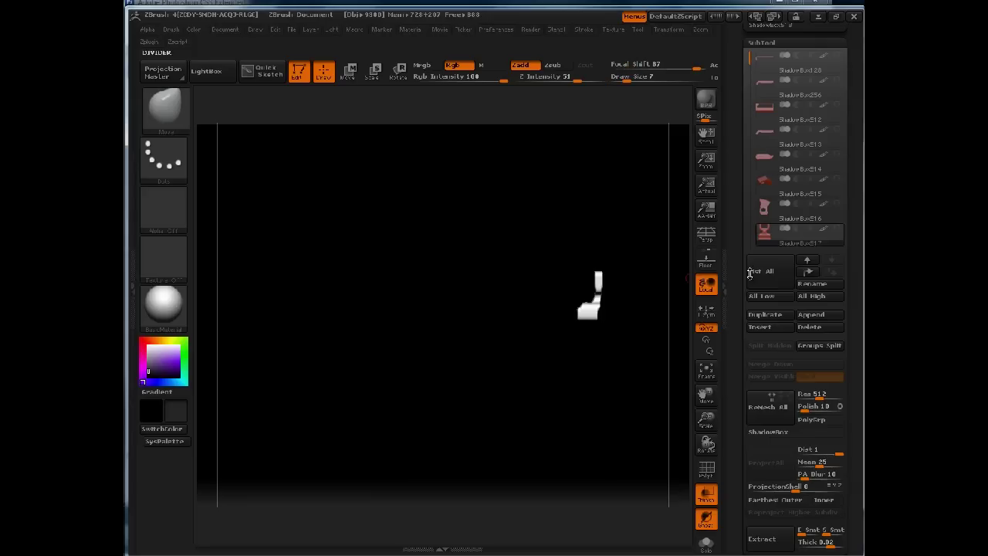
click(837, 231)
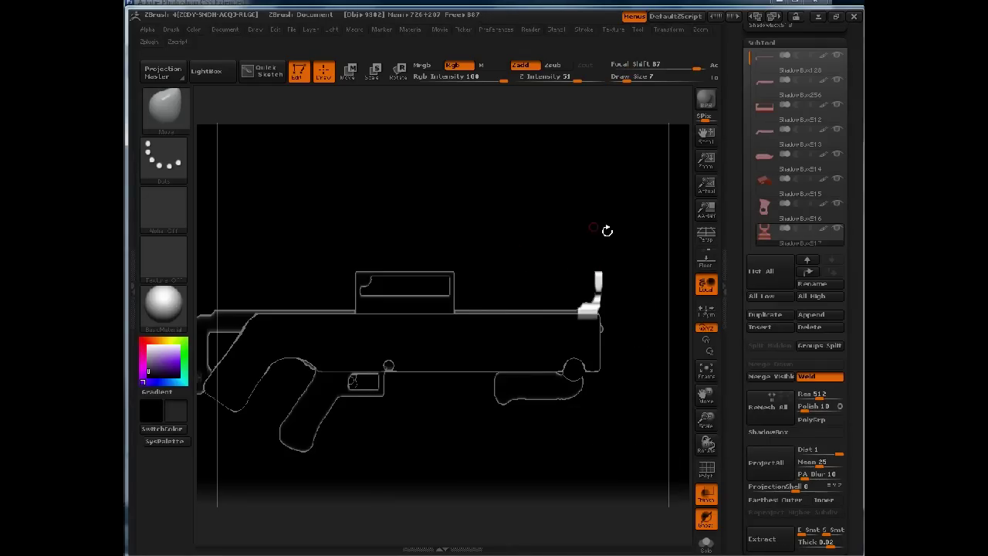
Turn off transparency and inspect the assembled gun as solid geometry from the side
click(705, 494)
drag(551, 245, 512, 205)
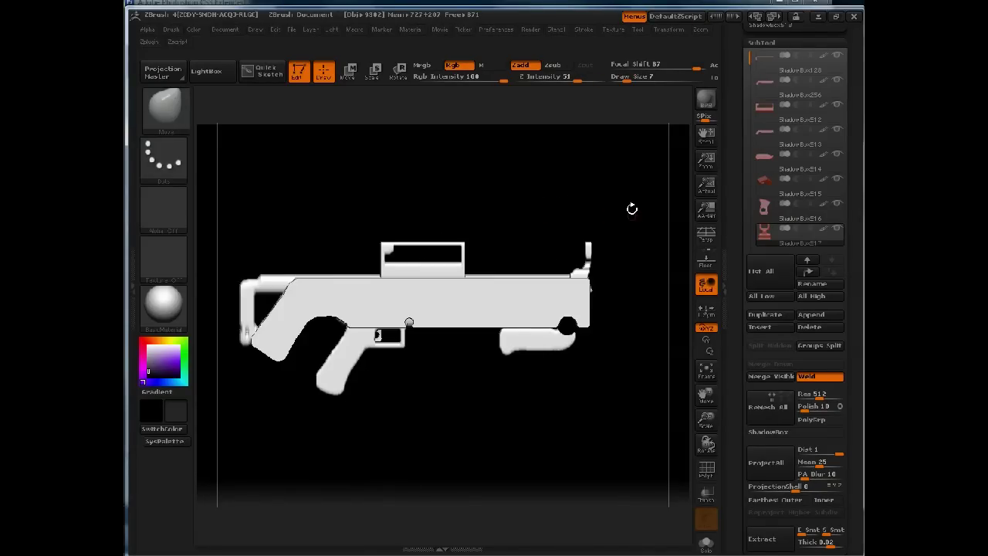
drag(615, 205, 565, 207)
alt+drag(578, 208, 600, 206)
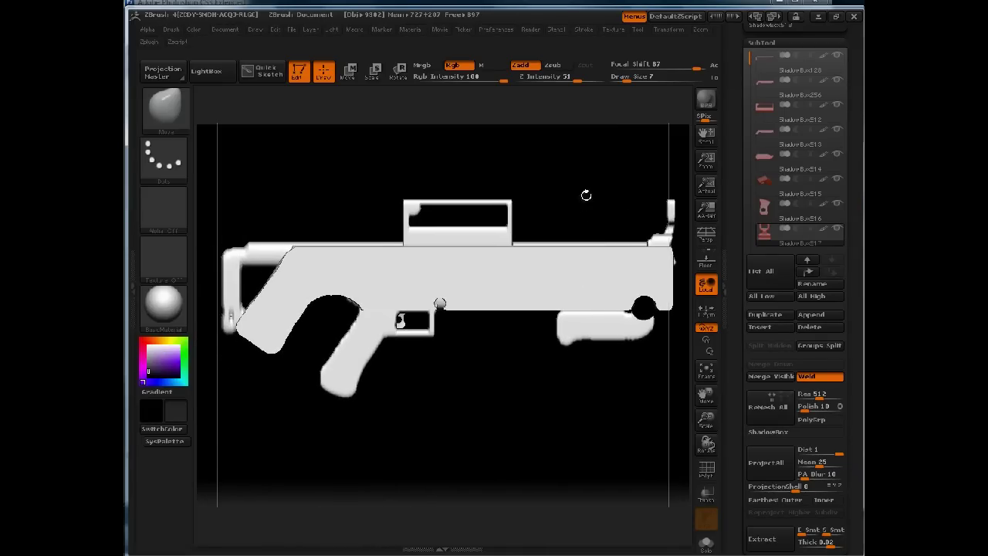
Save the project under the new name gun_09 in the ztools folder
click(291, 29)
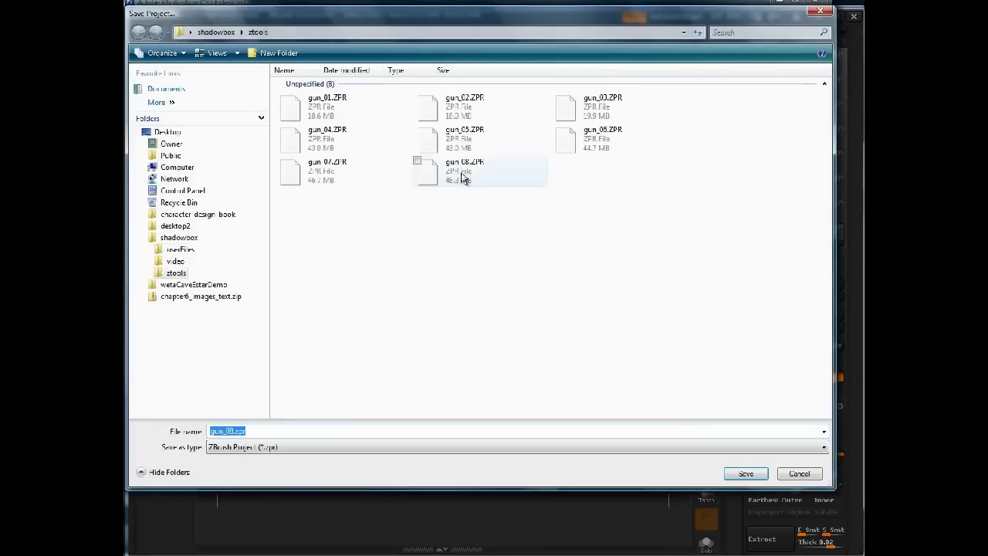
click(463, 175)
click(234, 430)
drag(233, 430, 256, 432)
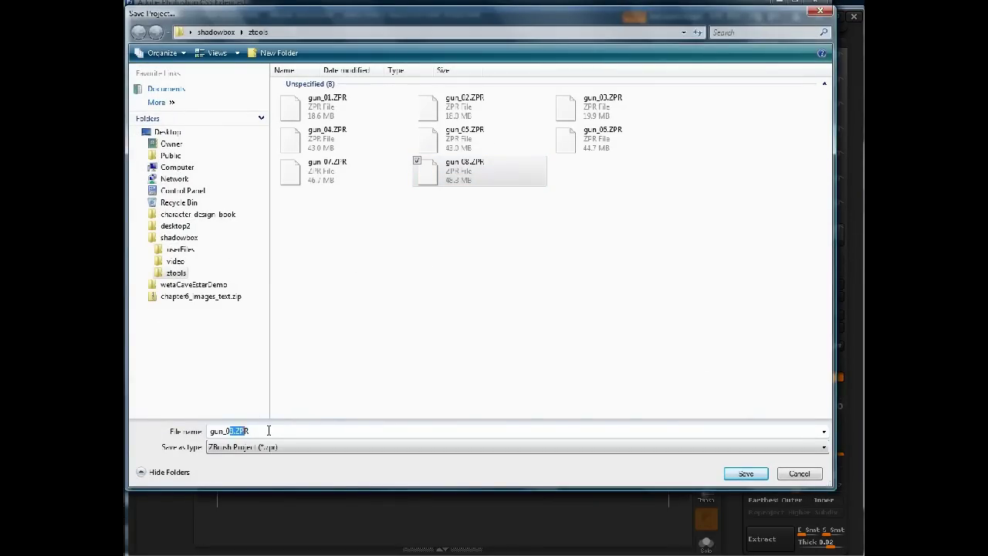
text(9)
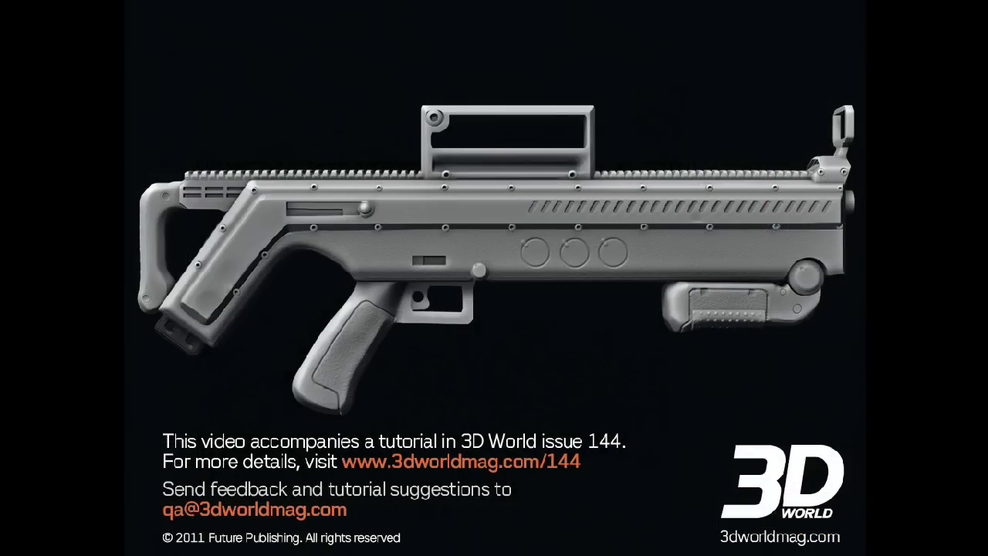